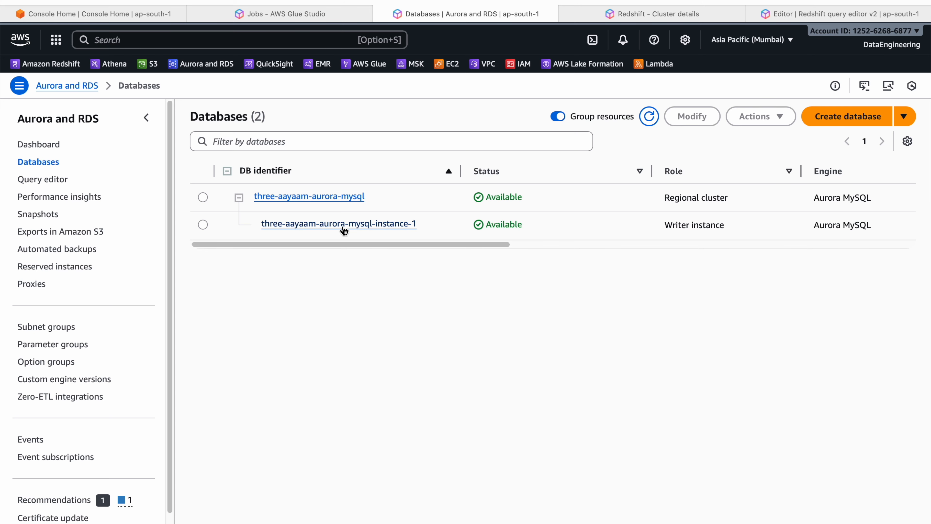
Open the Redshift cluster details page and check the three-aayaam-glue-olap-redshift cluster name
click(617, 18)
drag(56, 131, 332, 139)
click(377, 134)
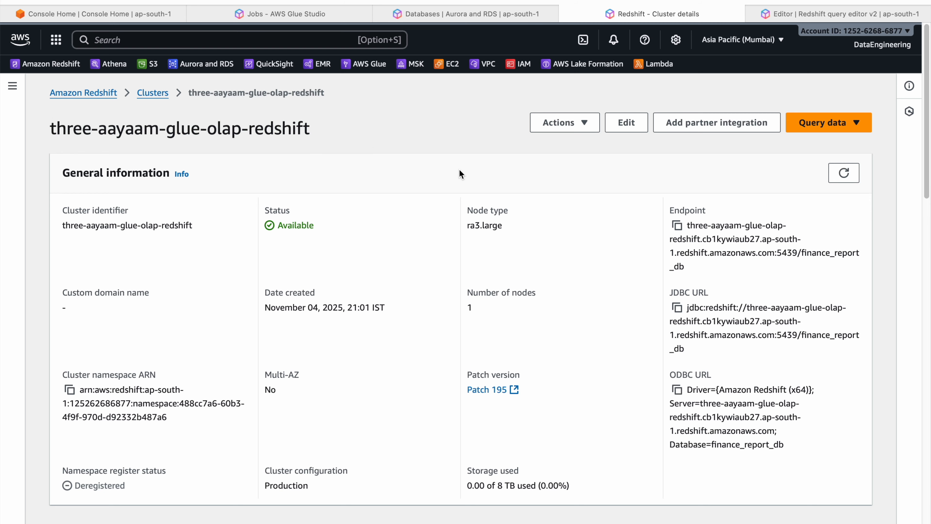
Review the cross_border_txn_count and cross_country_txn_dtls table definitions in the Redshift query editor
click(802, 20)
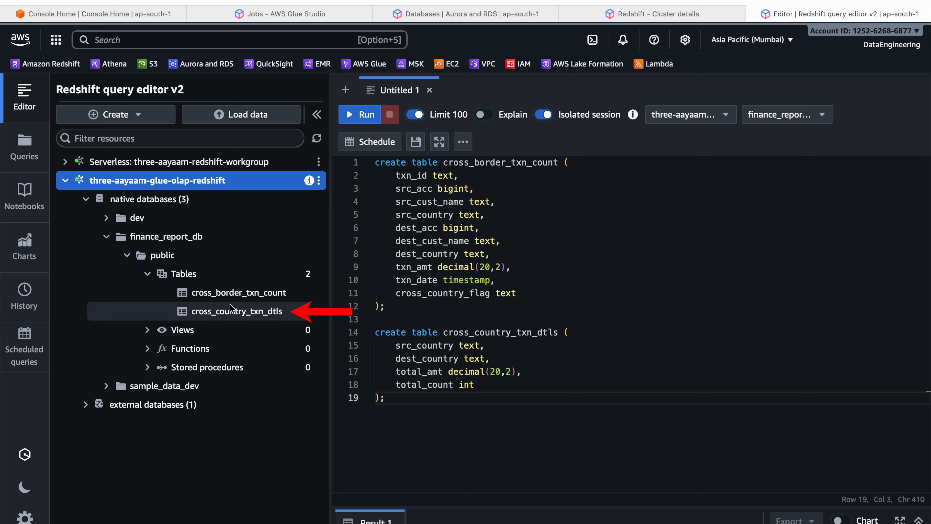
drag(407, 310, 374, 162)
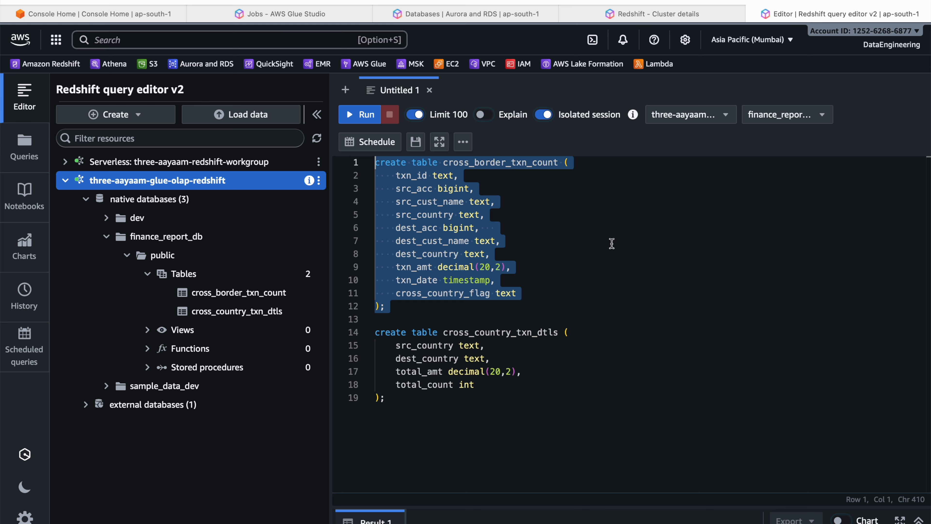
click(510, 253)
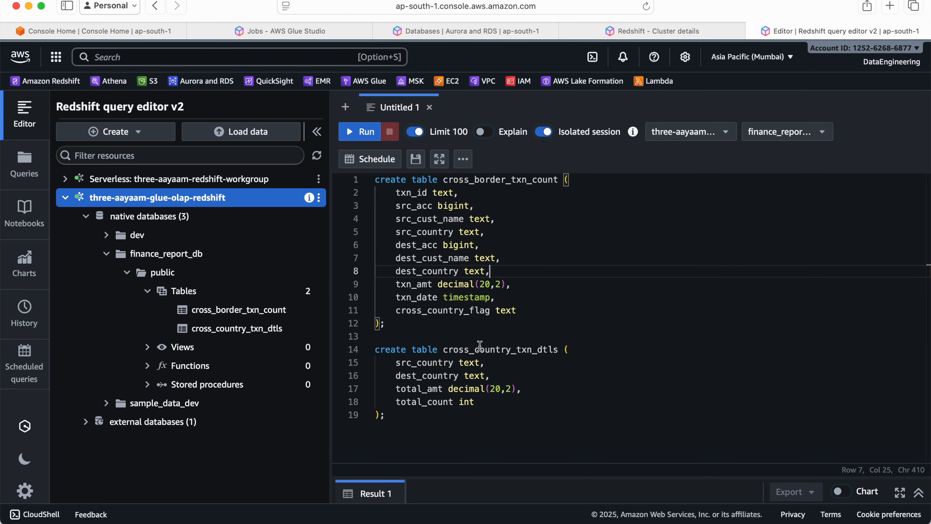
drag(423, 435, 374, 346)
click(559, 397)
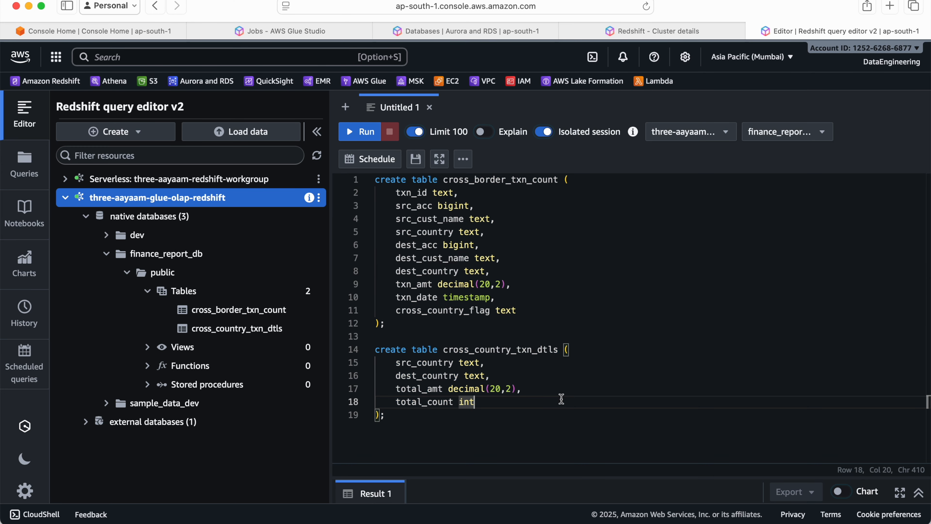
double_click(473, 349)
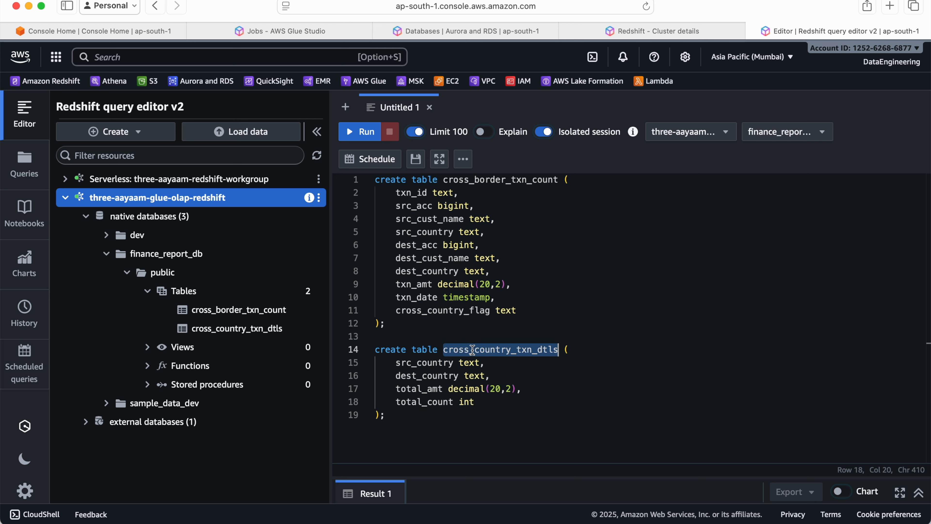
drag(418, 415, 378, 174)
click(620, 270)
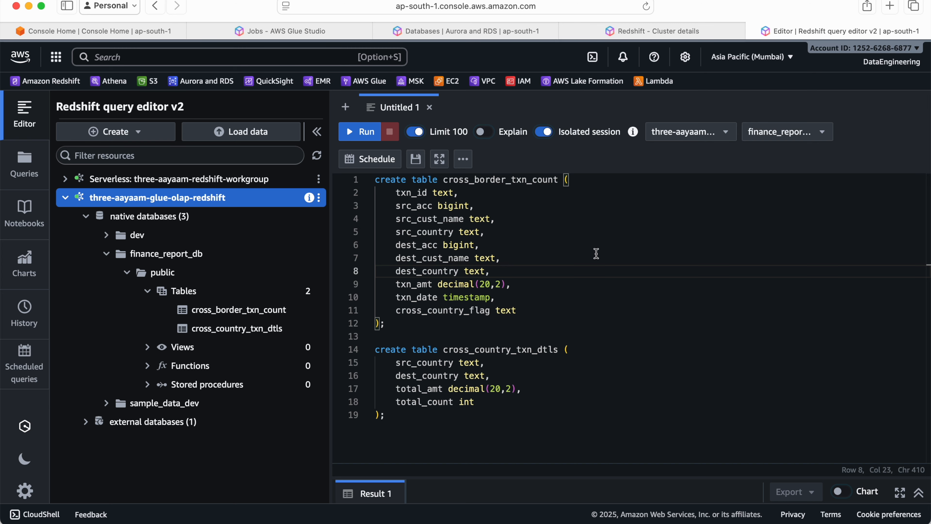
Check the financedb source tables in the MySQL terminal and compare them with the Redshift table definitions in the browser
key(super+Tab)
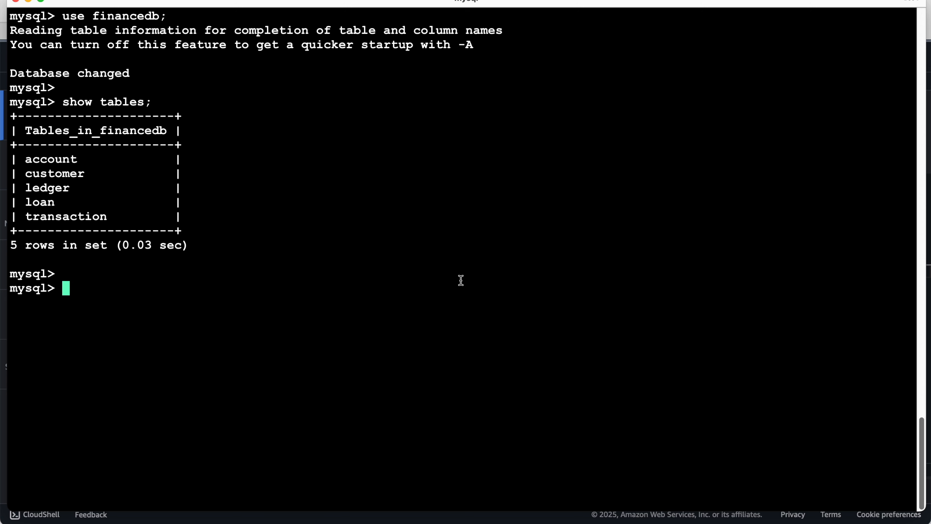
key(super+Tab)
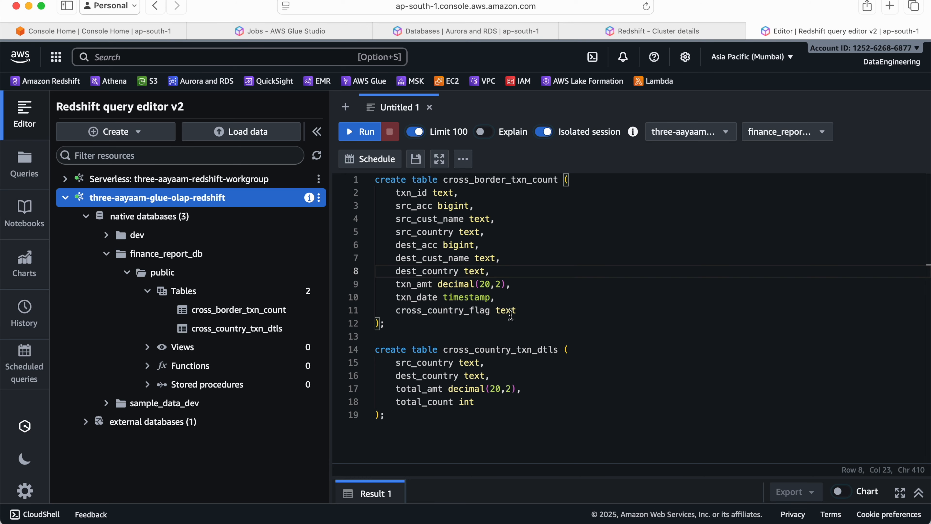
drag(411, 439, 351, 158)
click(628, 295)
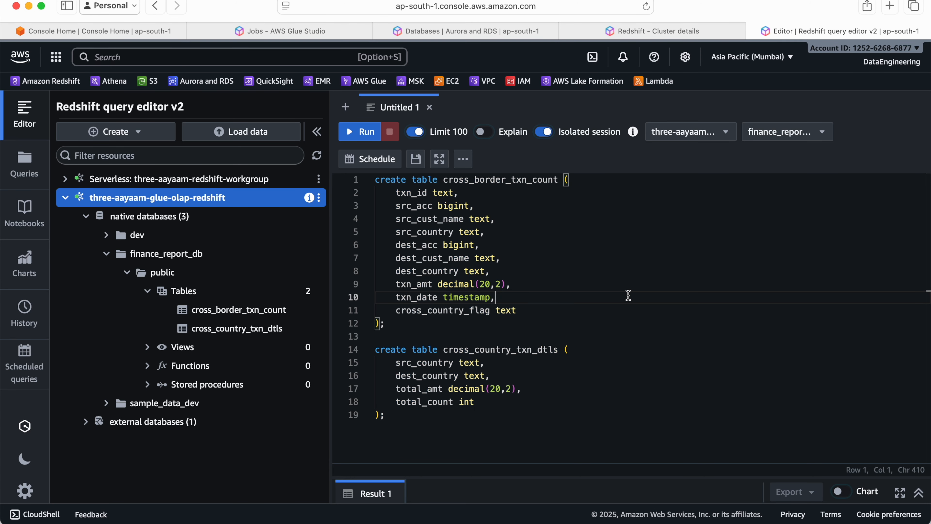
Switch to AWS Glue and review the existing tables in the Data Catalog
click(304, 32)
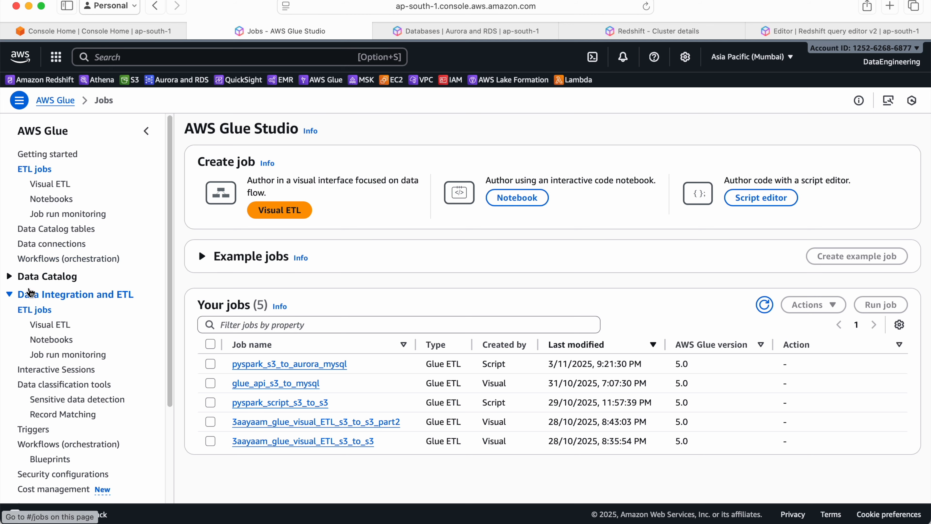
click(27, 277)
click(42, 306)
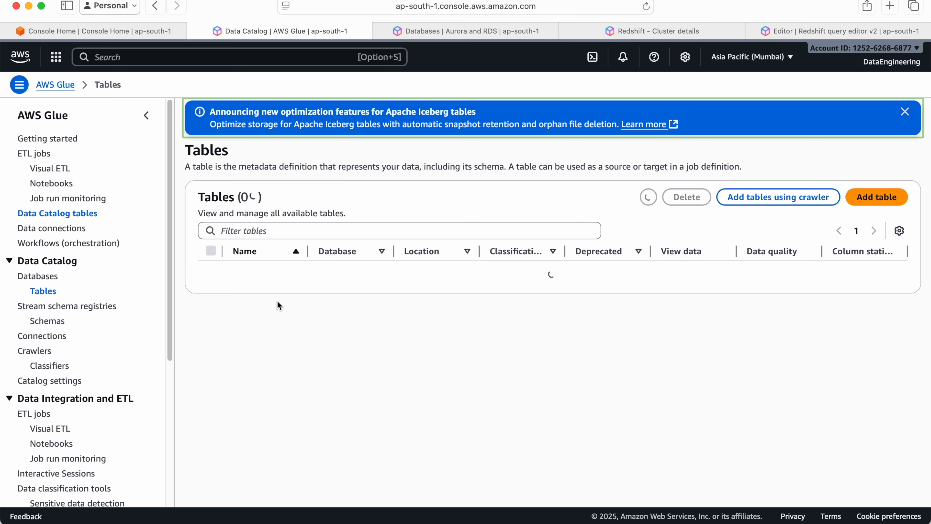
scroll(341, 309, down, 2)
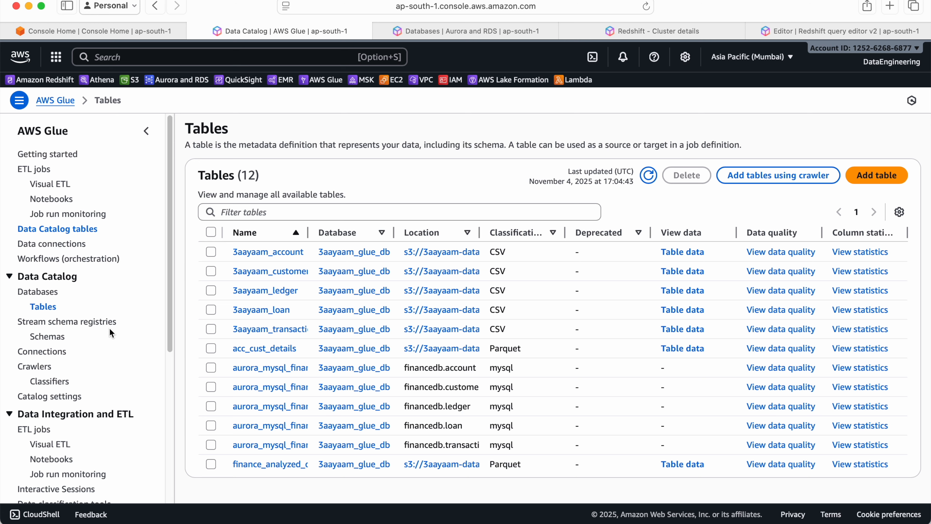
click(37, 369)
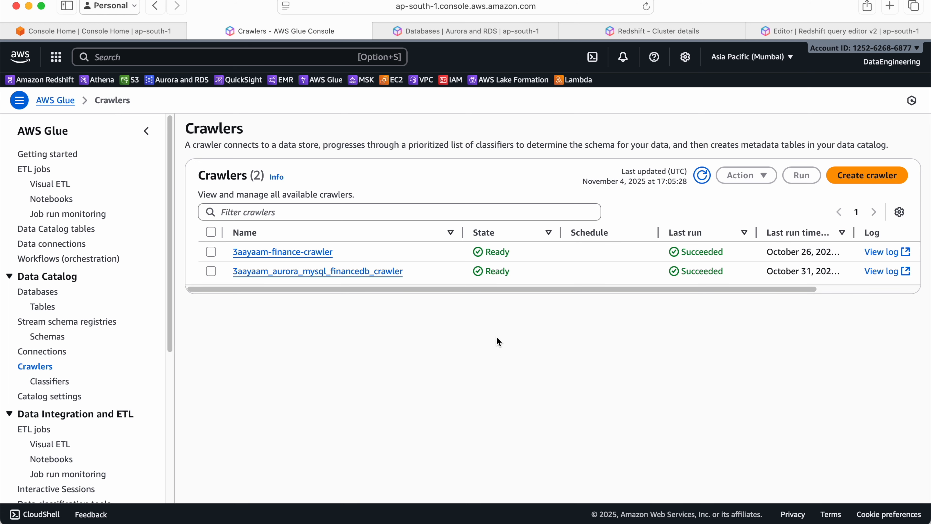
click(854, 176)
click(571, 210)
text(Saapaant_redshift_finance_crawler)
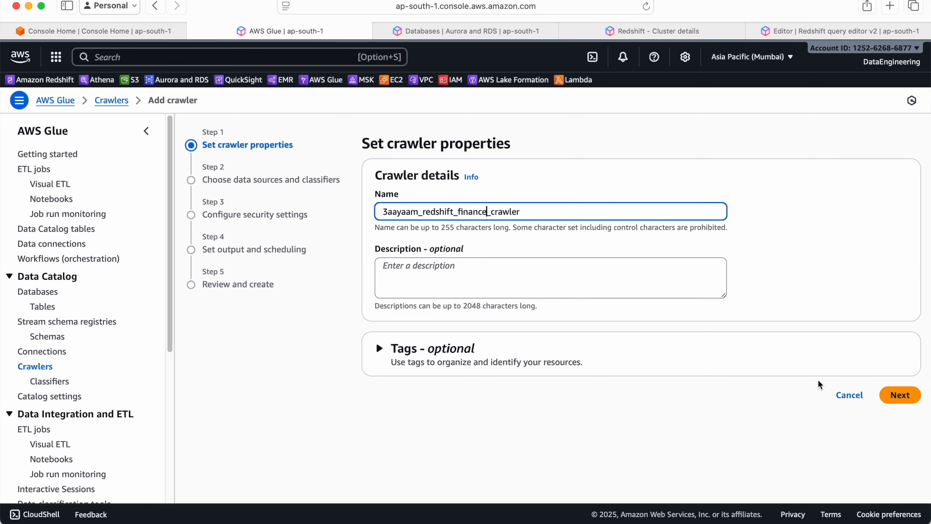
click(891, 395)
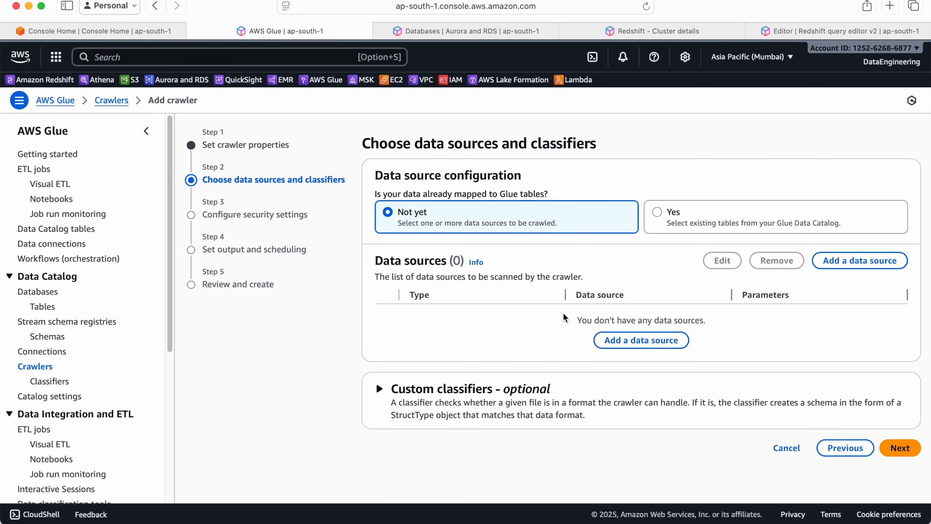
click(607, 349)
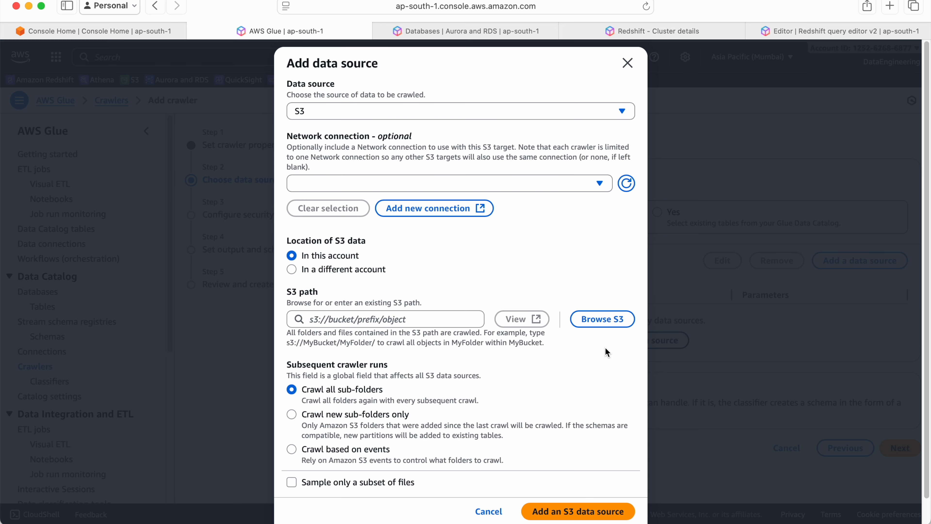
click(472, 110)
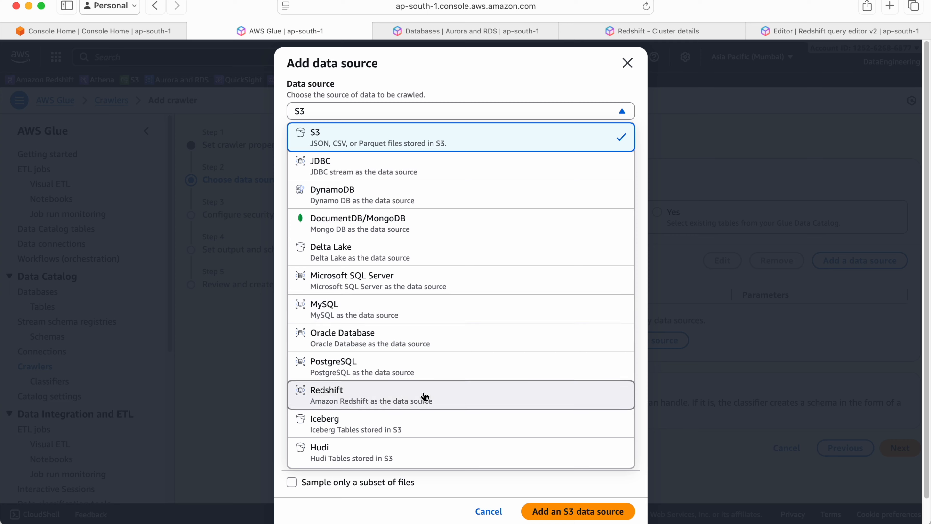
scroll(421, 399, down, 1)
click(414, 381)
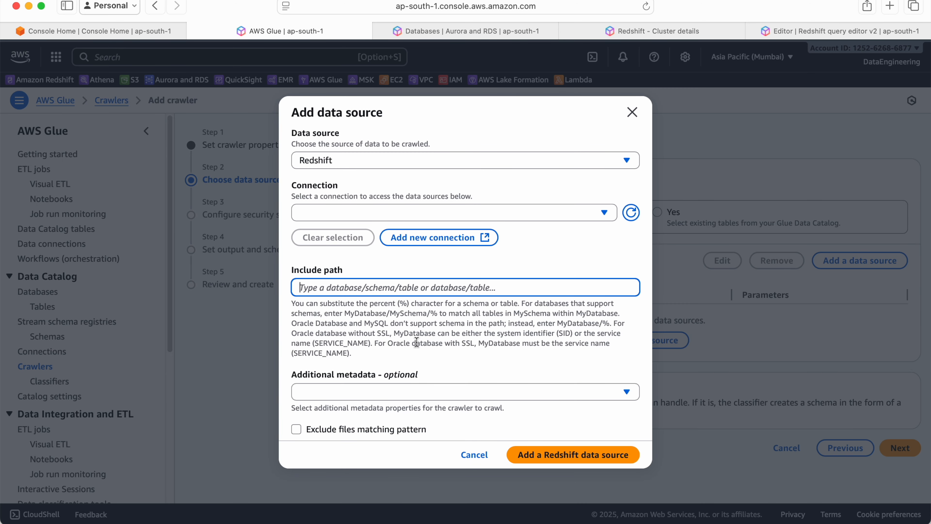
click(433, 218)
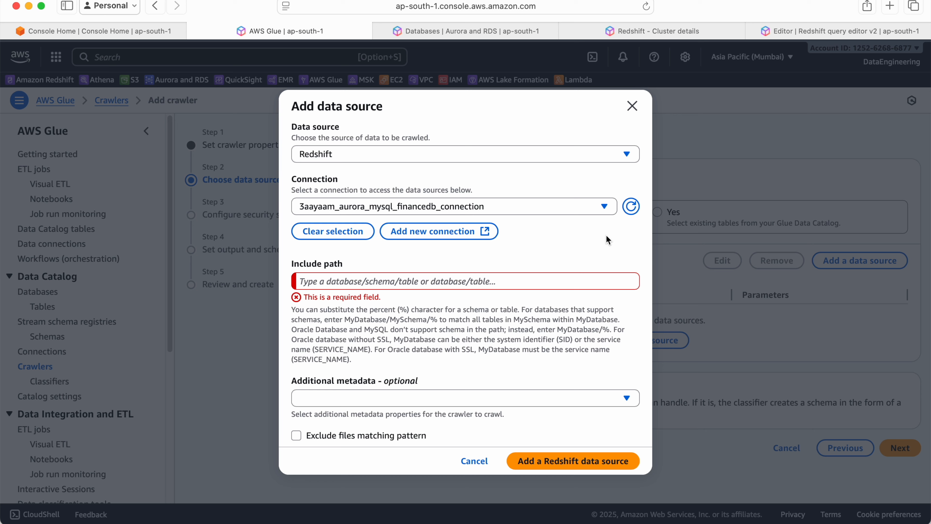
click(632, 106)
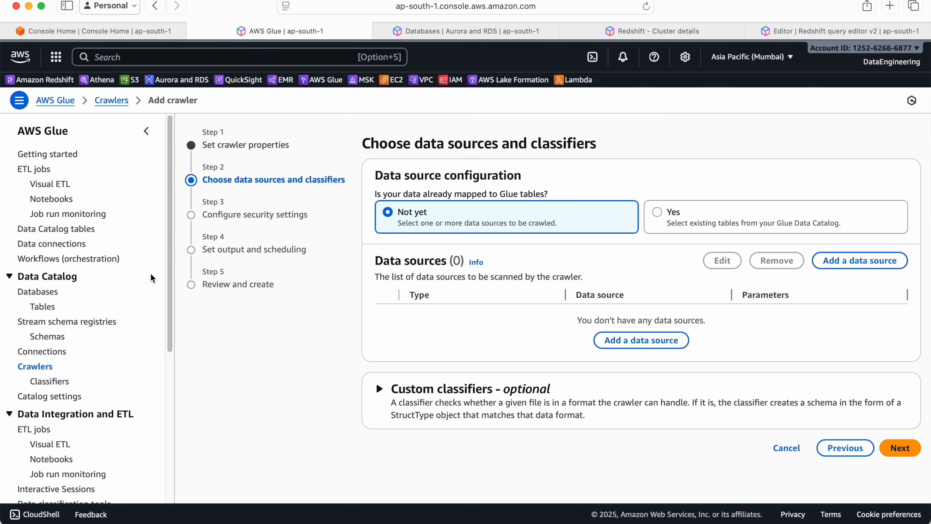
Start a new Glue data connection with Amazon Redshift as its data source
click(53, 243)
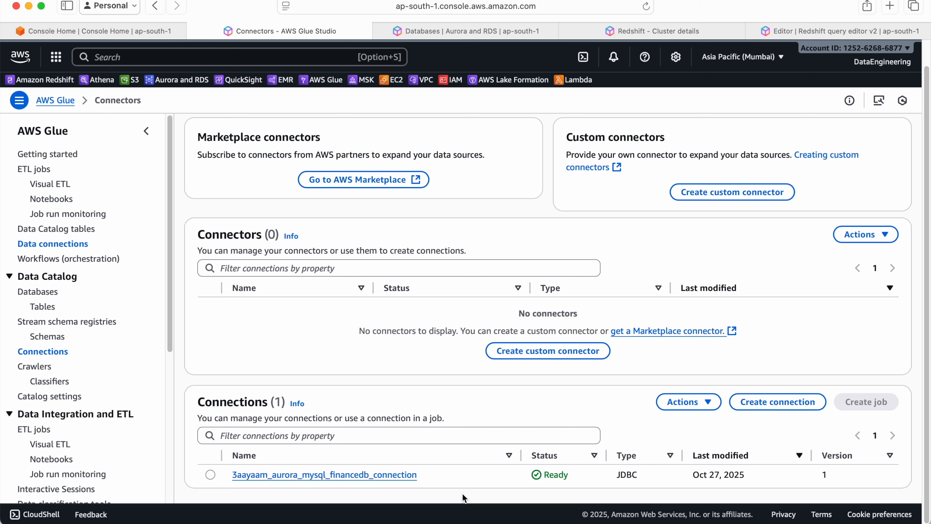
scroll(474, 272, down, 4)
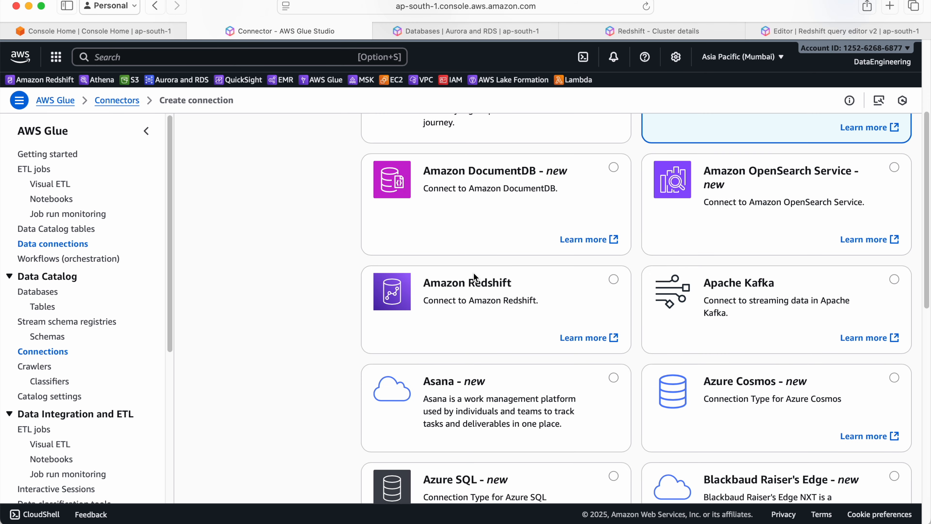
click(614, 281)
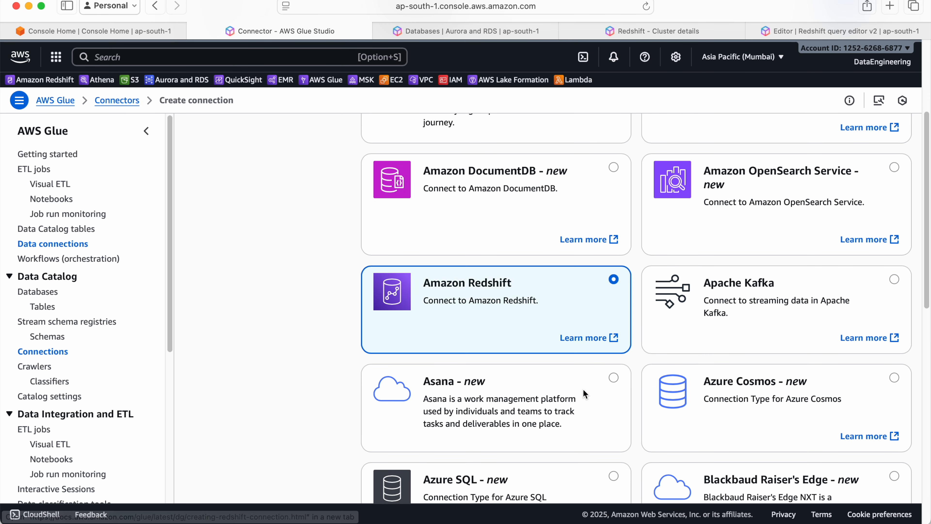
scroll(583, 389, down, 10)
click(890, 479)
Configure the connection for the three-aayaam-glue-olap-redshift cluster with the database password and the IAM role 3aayaam_glue_data_catalog_role
click(523, 205)
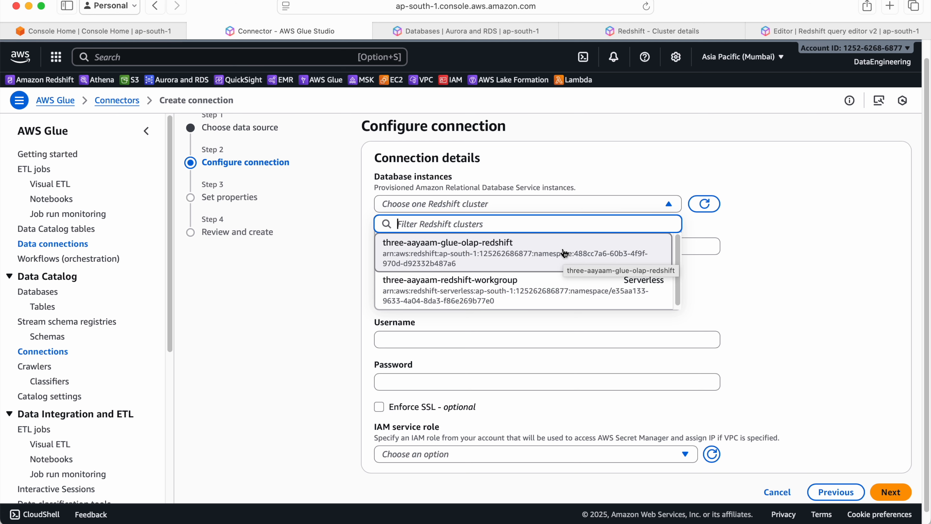
scroll(565, 253, up, 1)
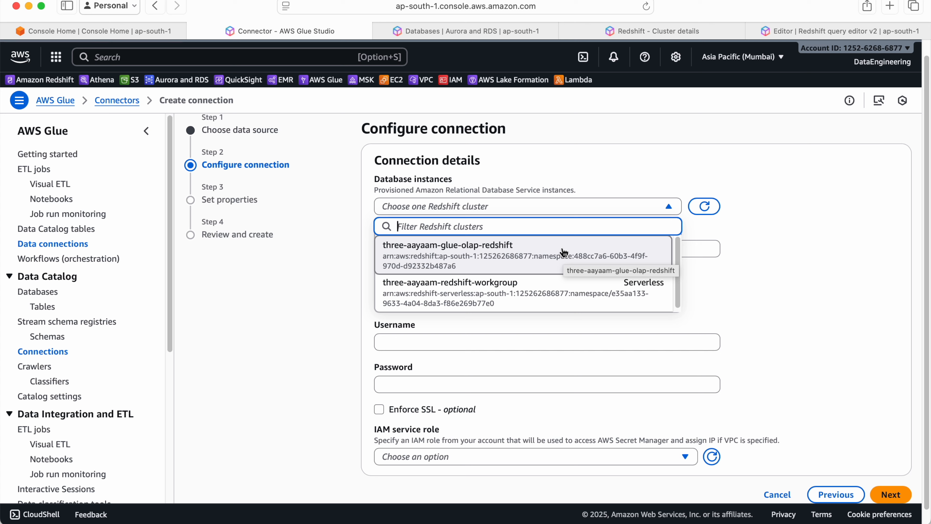
click(563, 253)
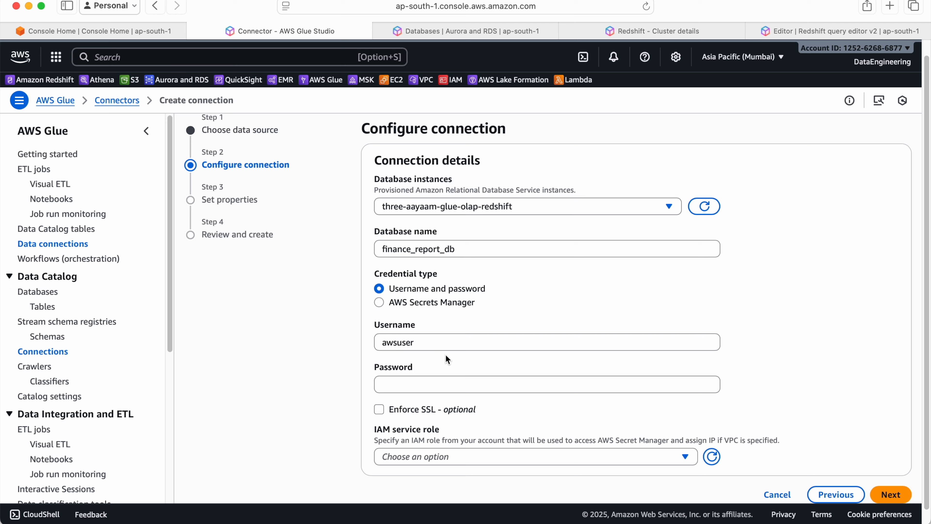
scroll(440, 341, down, 1)
click(429, 372)
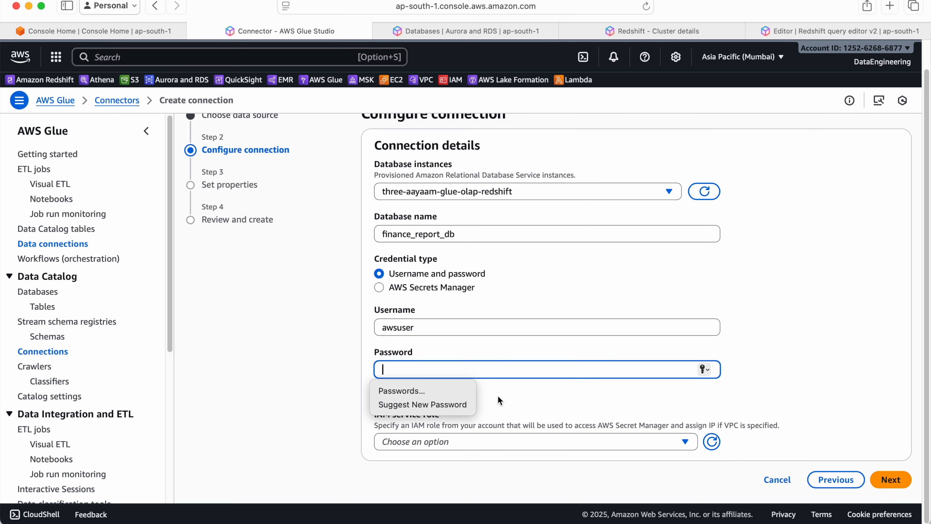
text(A)
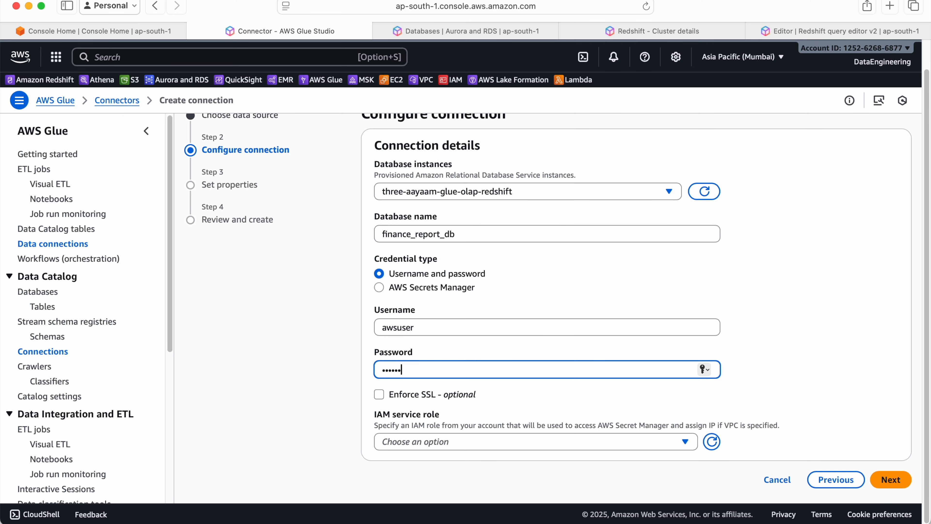
click(557, 442)
click(536, 358)
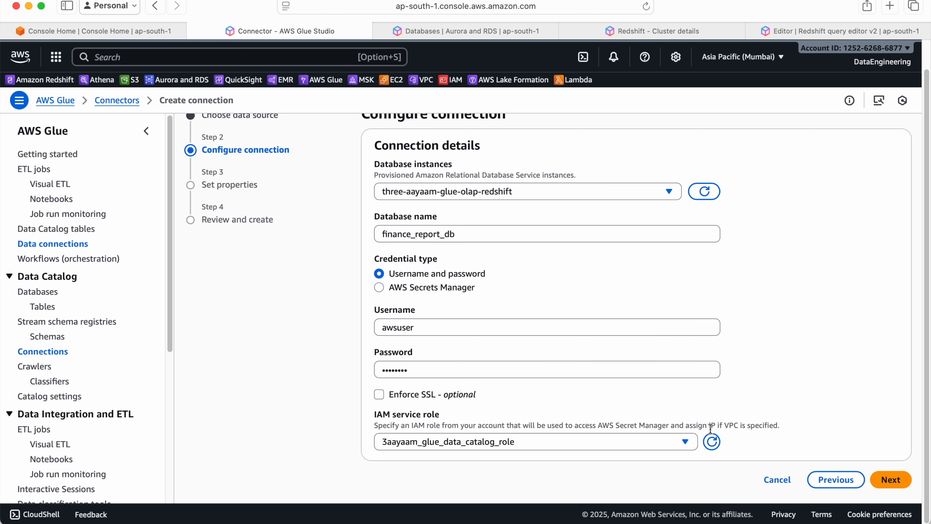
click(891, 480)
Name the connection 3aayaam_redshift_finance_olap_connection, create it and look over its details
triple_click(440, 211)
text(3aayaam_redshift_finance_olap_connection)
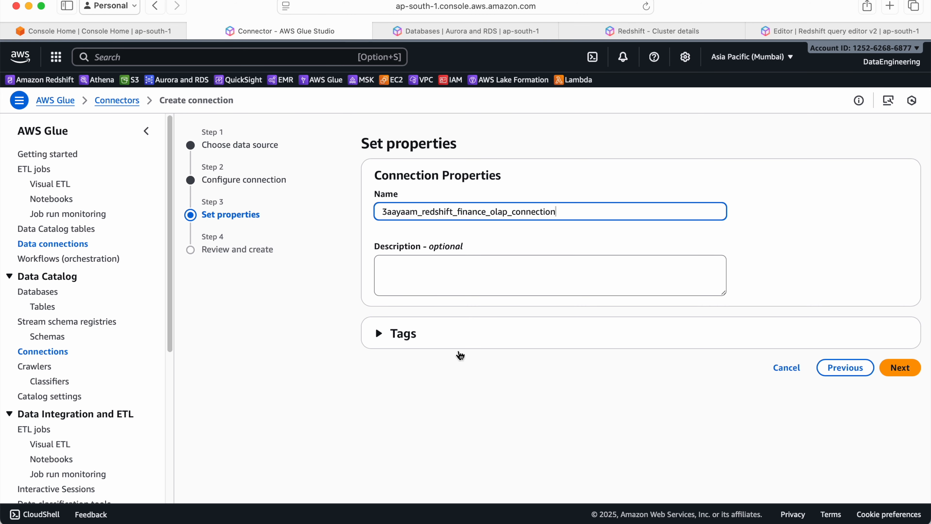
click(900, 368)
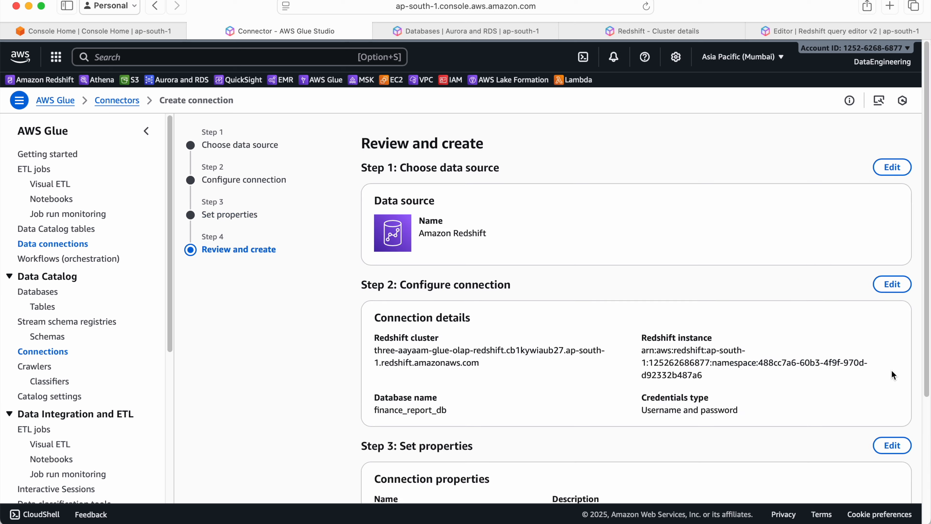
scroll(715, 349, down, 5)
click(829, 475)
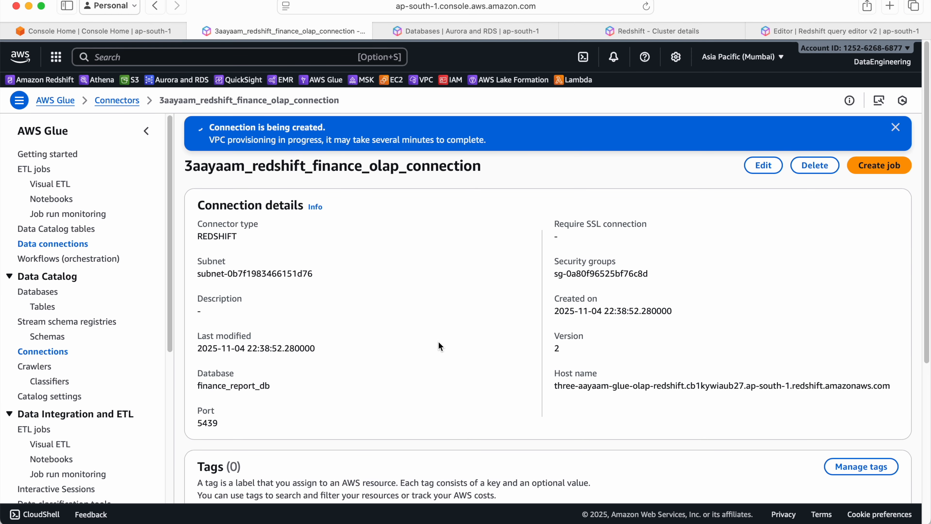
scroll(436, 330, down, 6)
scroll(436, 327, up, 6)
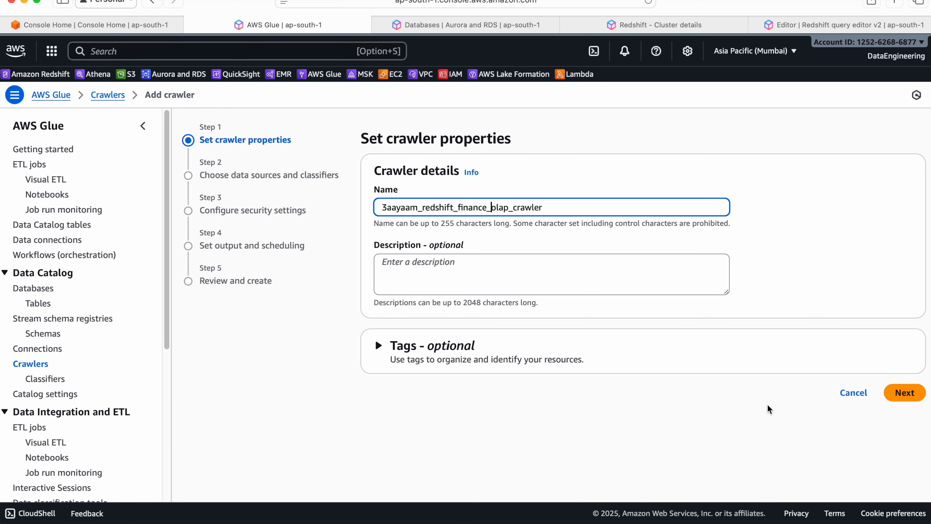
Start adding a Redshift data source to the crawler, using the connection 3aayaam_redshift_finance_olap_connection
click(903, 398)
click(619, 333)
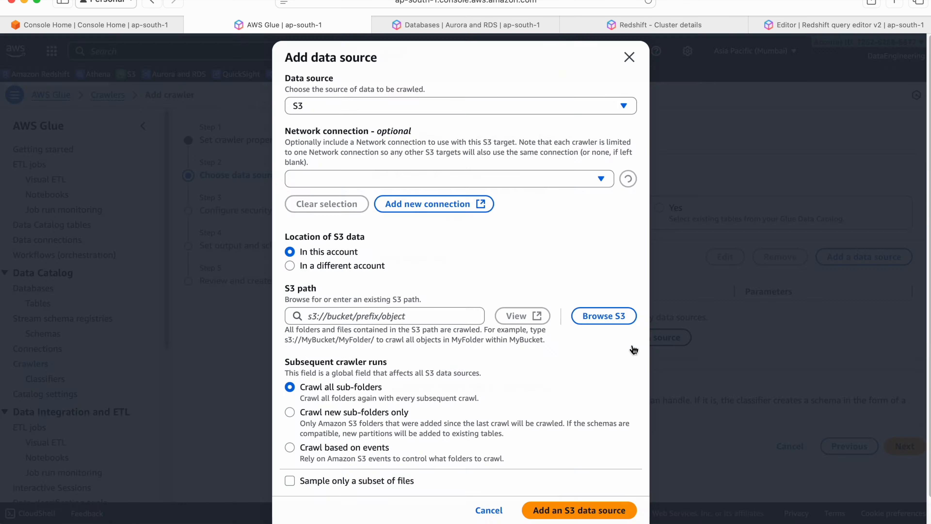
click(389, 104)
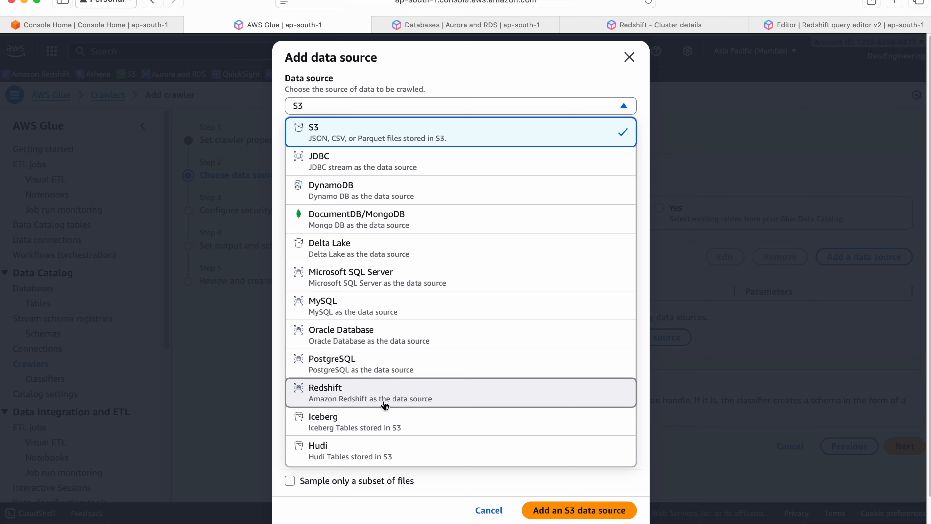
click(384, 403)
click(446, 215)
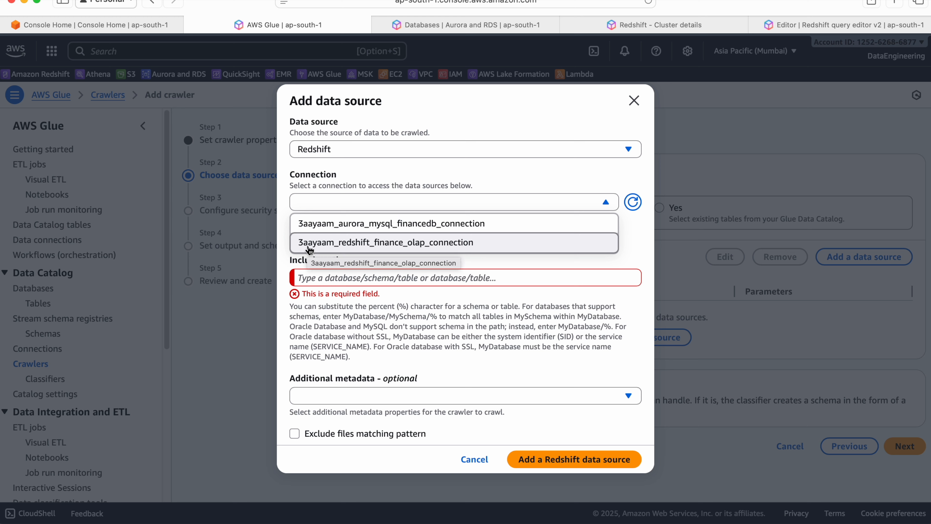
click(367, 249)
click(442, 281)
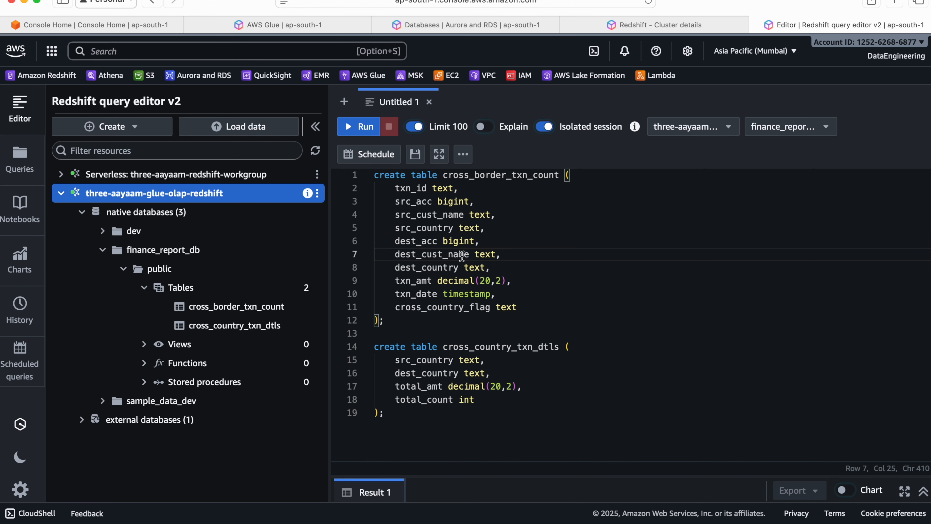
Switch to Redshift query editor v2 and check the database, schema and table names under the three-aayaam-glue-olap-redshift cluster
click(517, 230)
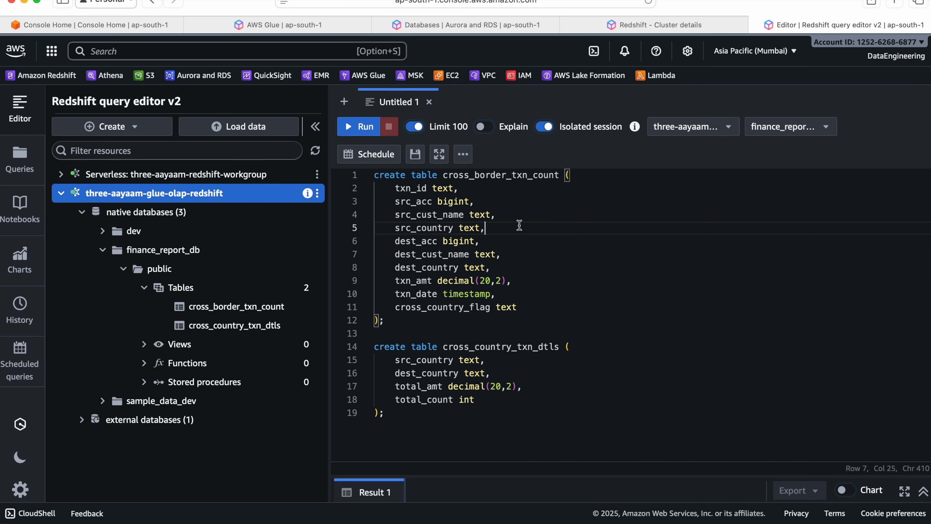
click(487, 176)
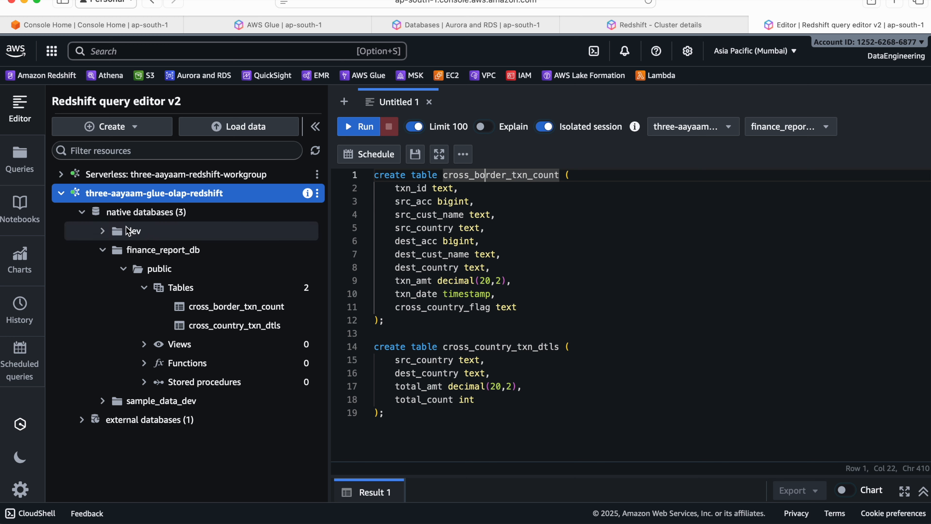
drag(127, 251, 183, 256)
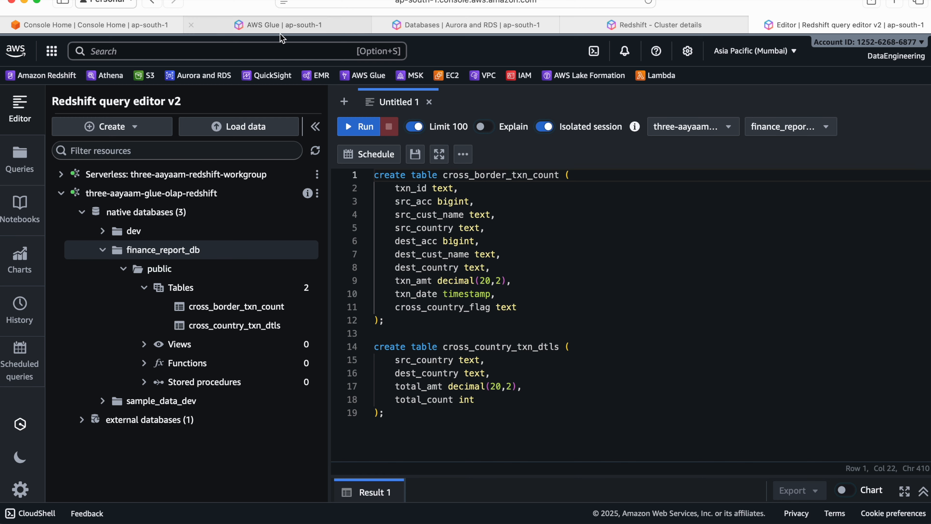
Switch back to AWS Glue, set the include path to finance_report_db/public/% and add the Redshift data source to the crawler
click(281, 24)
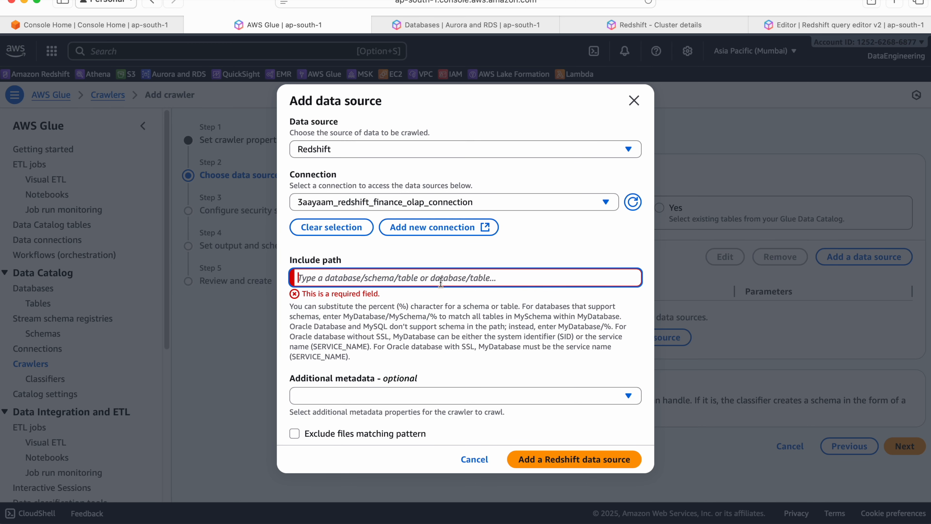
text(finance_report_db/public/%)
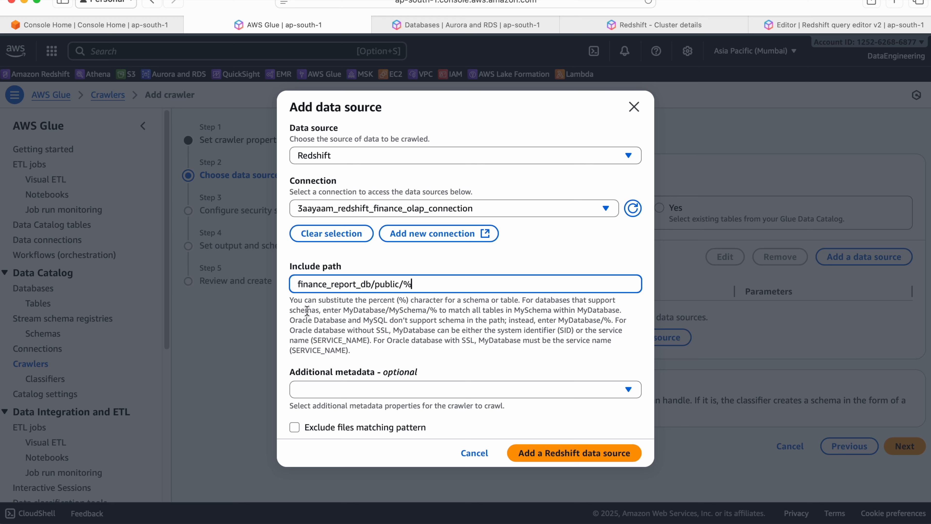
click(292, 302)
drag(292, 302, 376, 349)
click(434, 360)
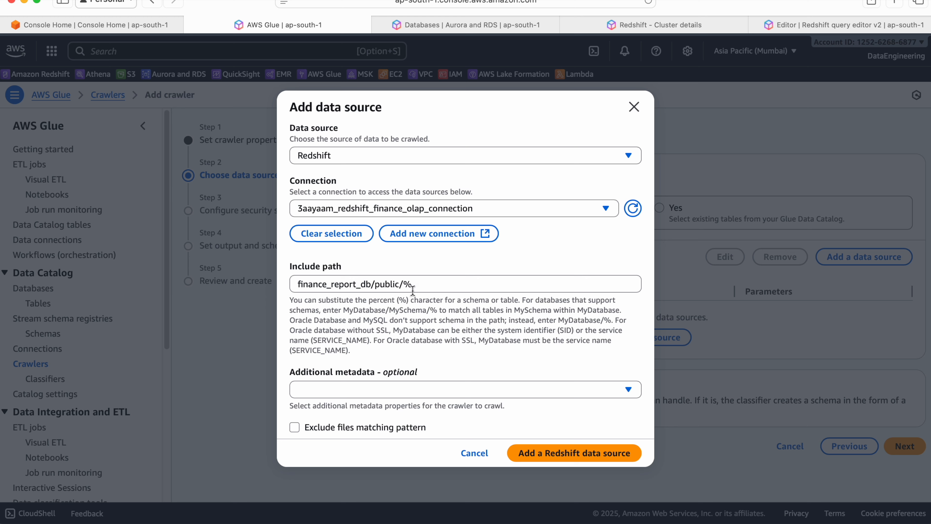
click(552, 462)
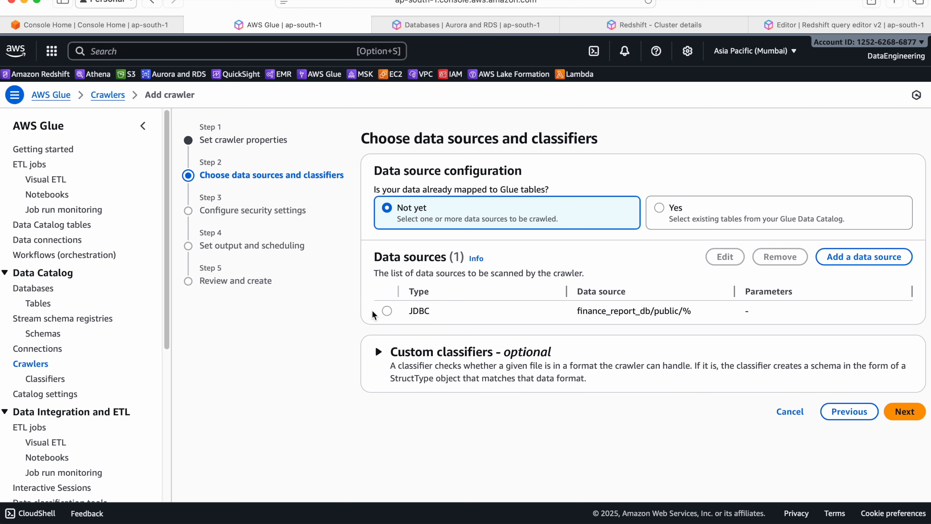
Look over the added data source and the optional custom classifiers, and continue to the crawler's security settings
click(387, 310)
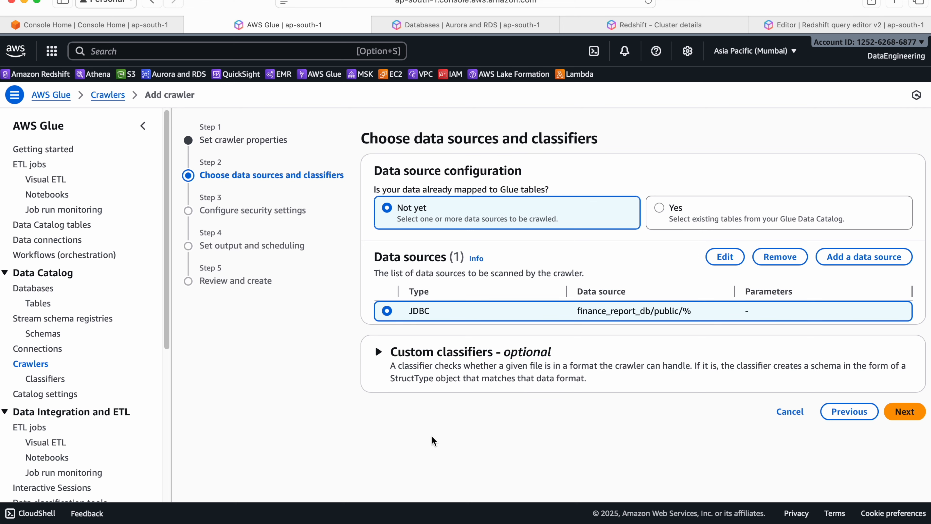
click(481, 375)
scroll(812, 446, down, 1)
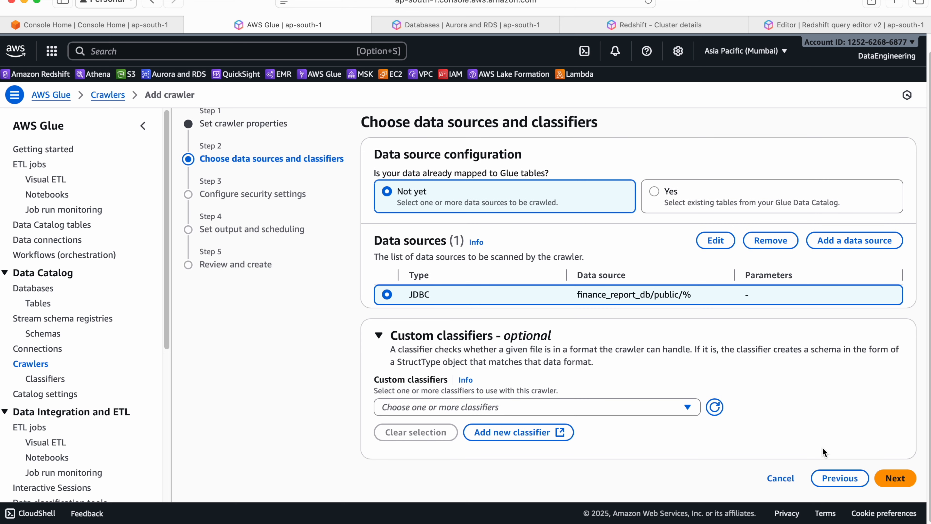
click(541, 406)
click(895, 478)
Assign the existing IAM role 3aayaam_glue_data_catalog_role to the crawler, leaving the security configuration at None
click(512, 206)
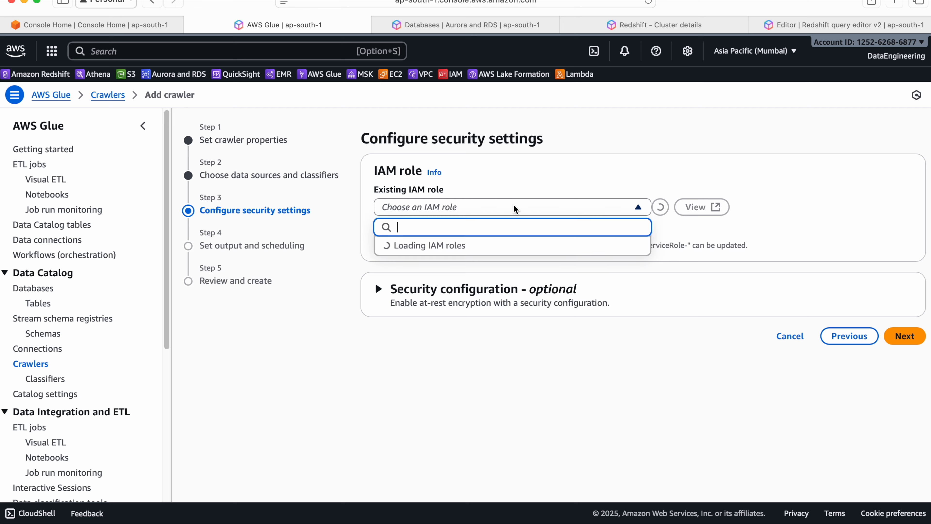
click(440, 245)
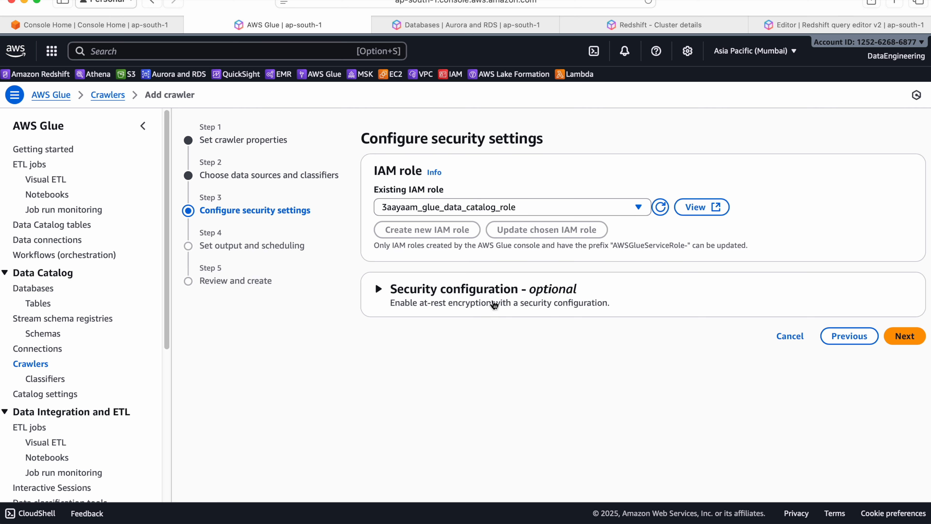
click(515, 303)
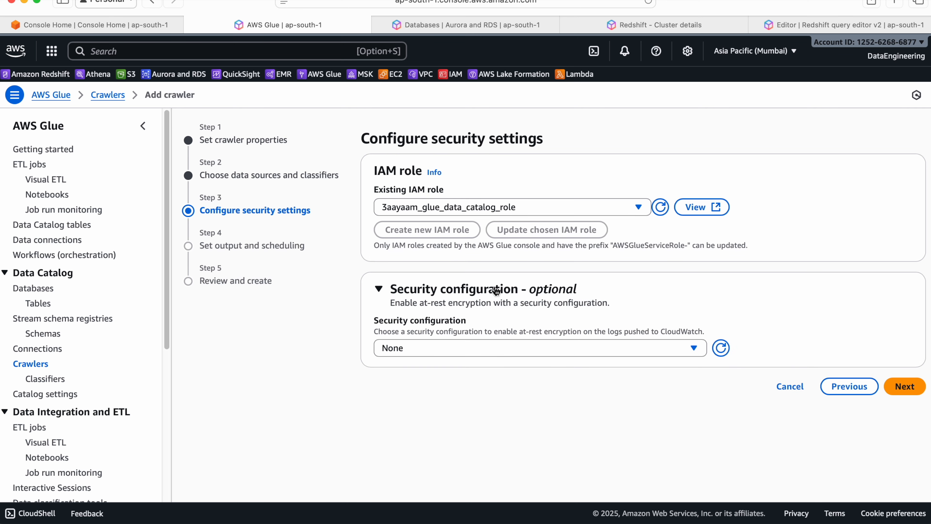
click(905, 391)
Set the crawler's target database to 3aayaam_glue_db with the table name prefix redshift_, and create the crawler
click(564, 207)
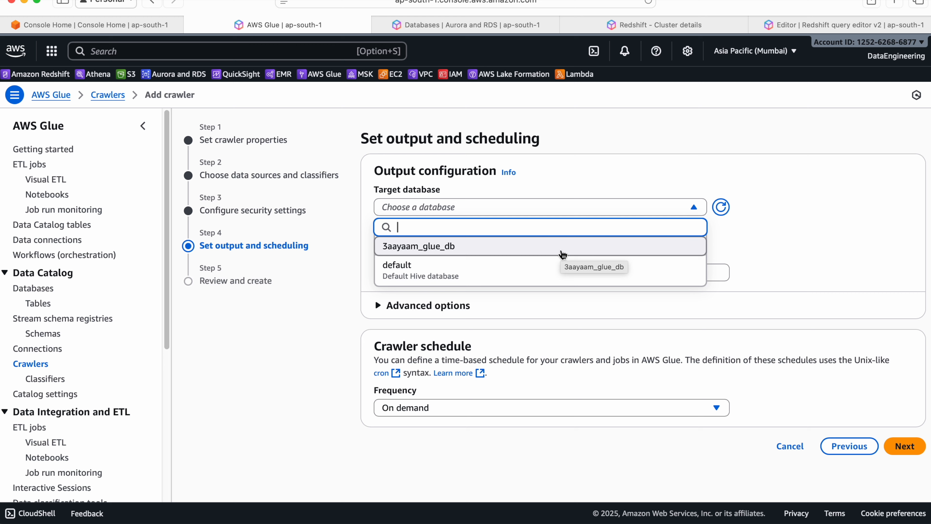
click(563, 253)
click(492, 275)
text(re)
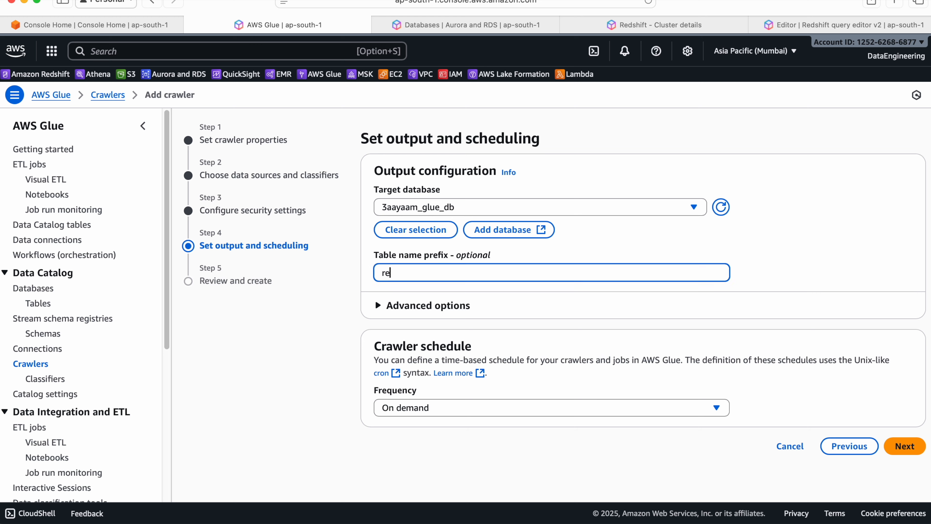
text(dshift_)
click(904, 446)
scroll(893, 452, down, 5)
click(873, 476)
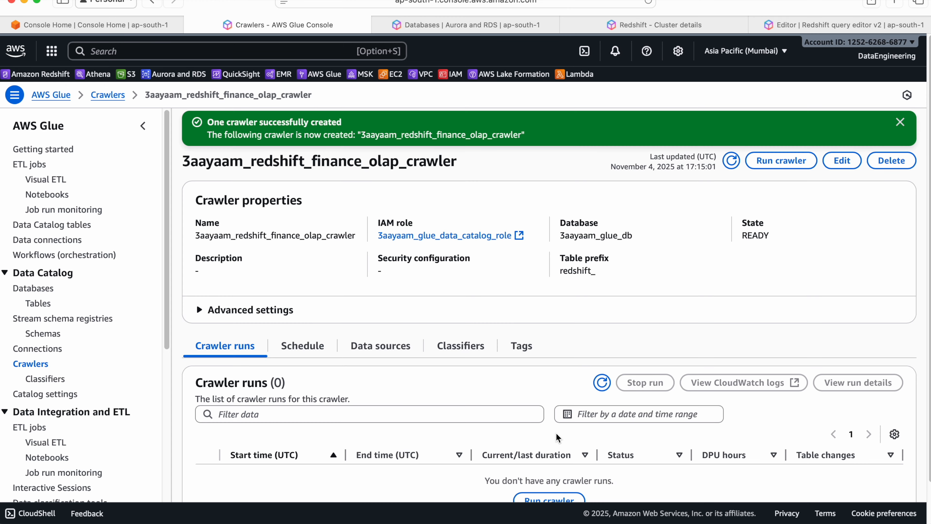
click(900, 121)
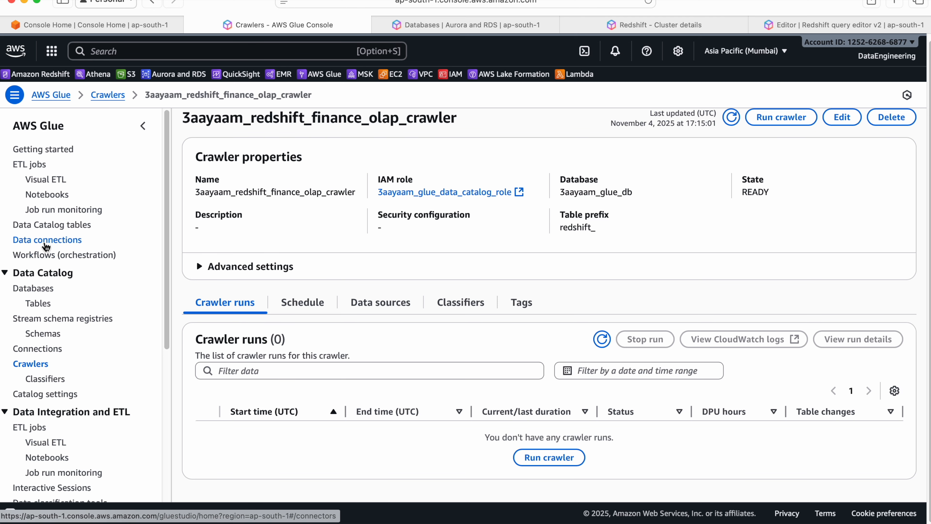
Test the data connection 3aayaam_redshift_finance_olap_connection and close the test result
click(47, 239)
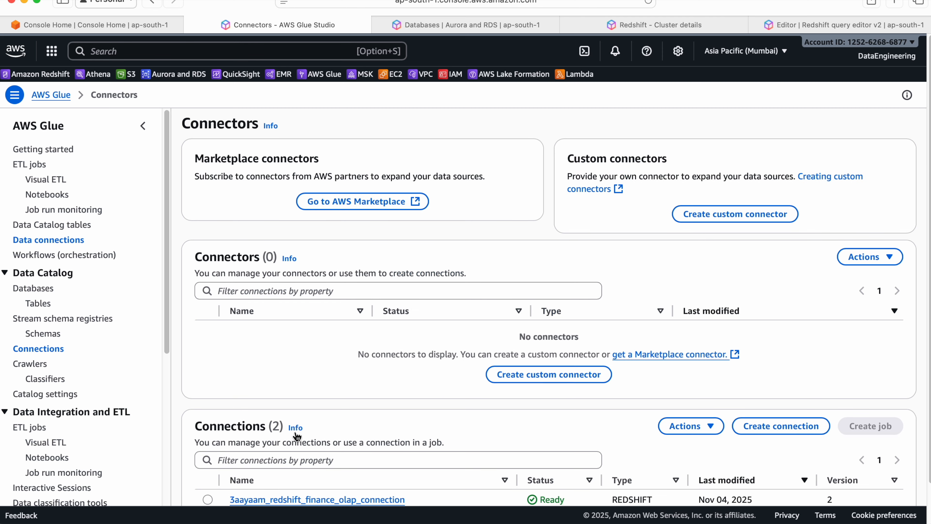
scroll(290, 433, down, 2)
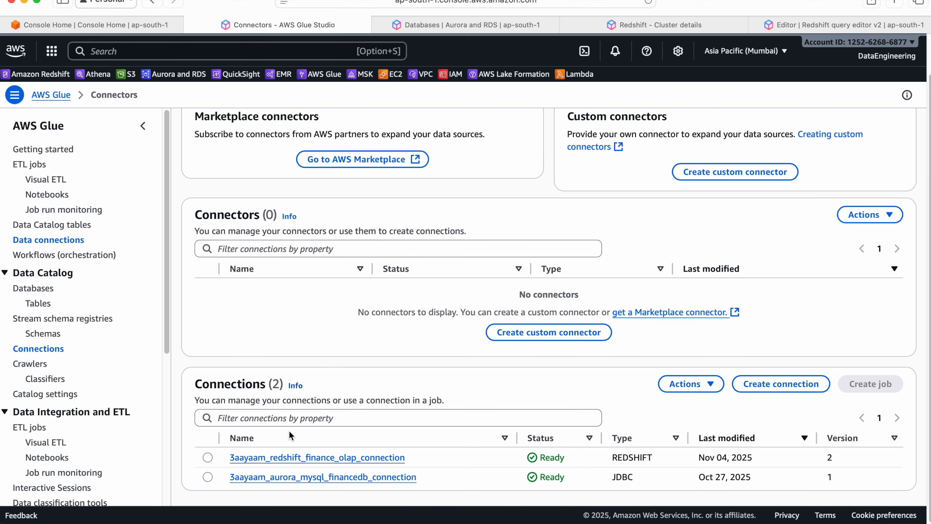
click(208, 478)
click(207, 460)
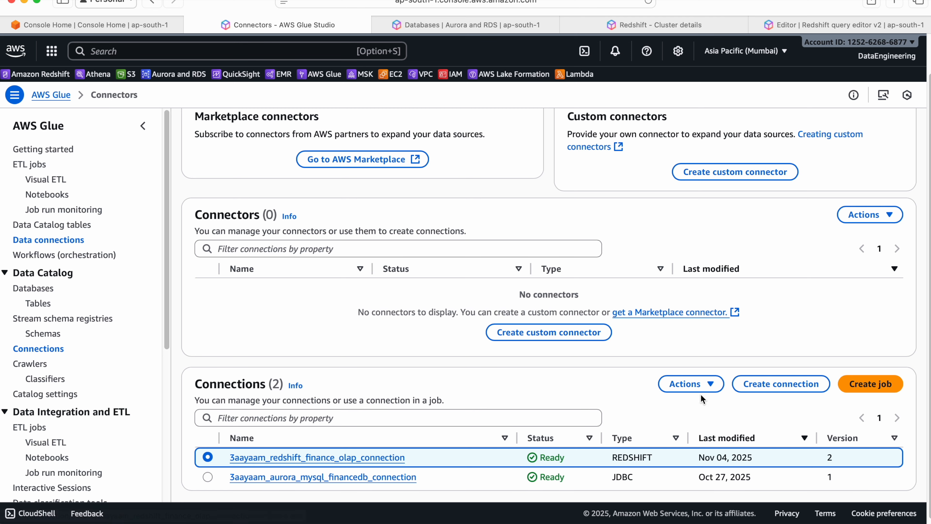
click(695, 388)
click(704, 461)
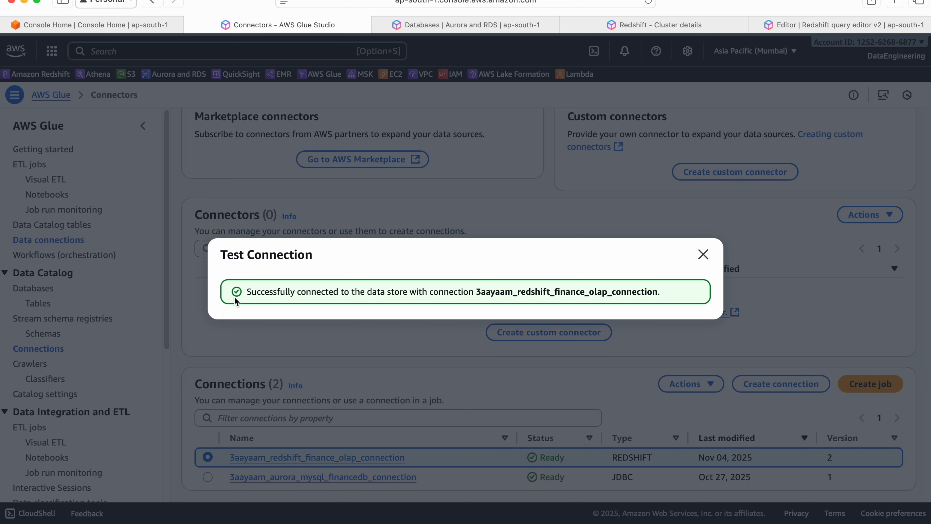
click(702, 254)
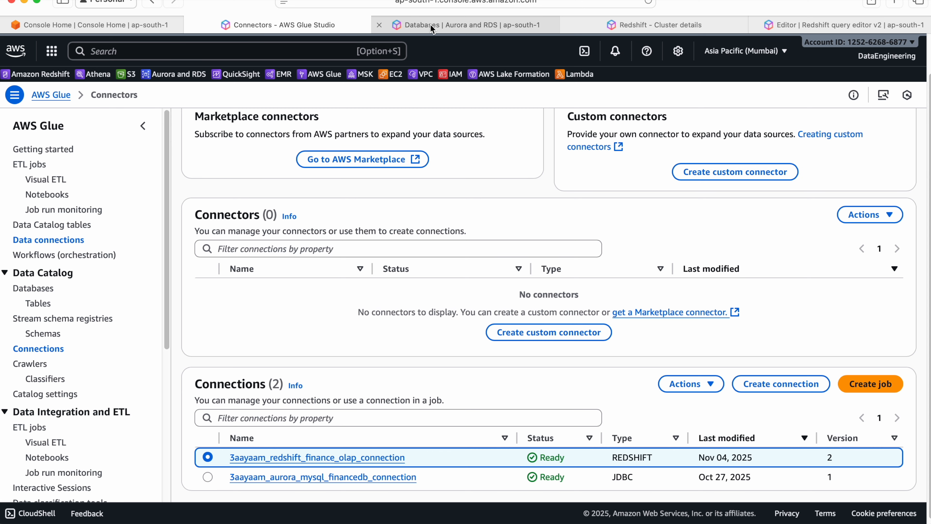
Run the crawler 3aayaam_redshift_finance_olap_crawler and check the run's status and table changes
click(30, 363)
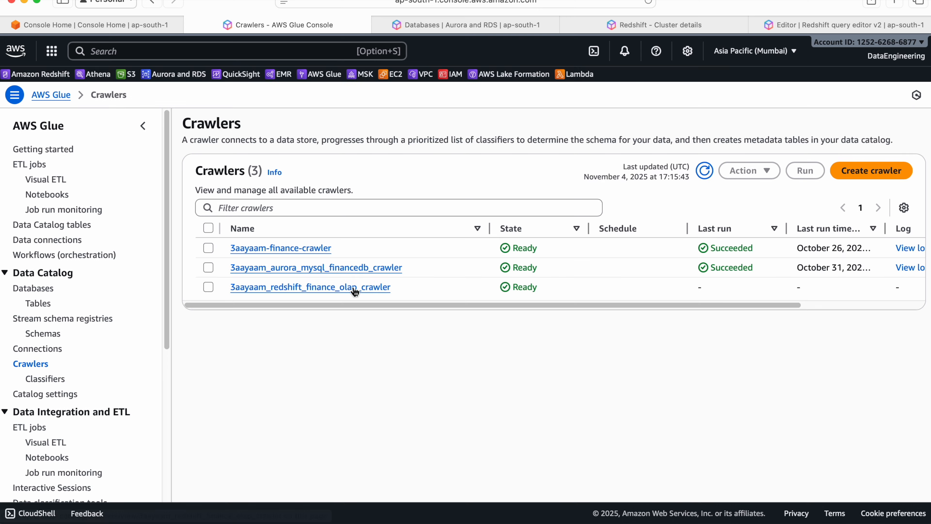
click(309, 288)
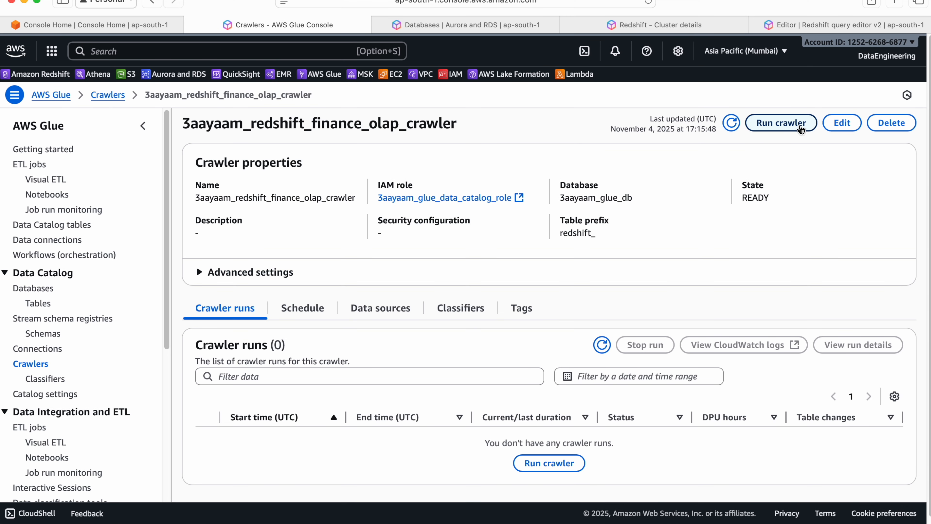
click(801, 129)
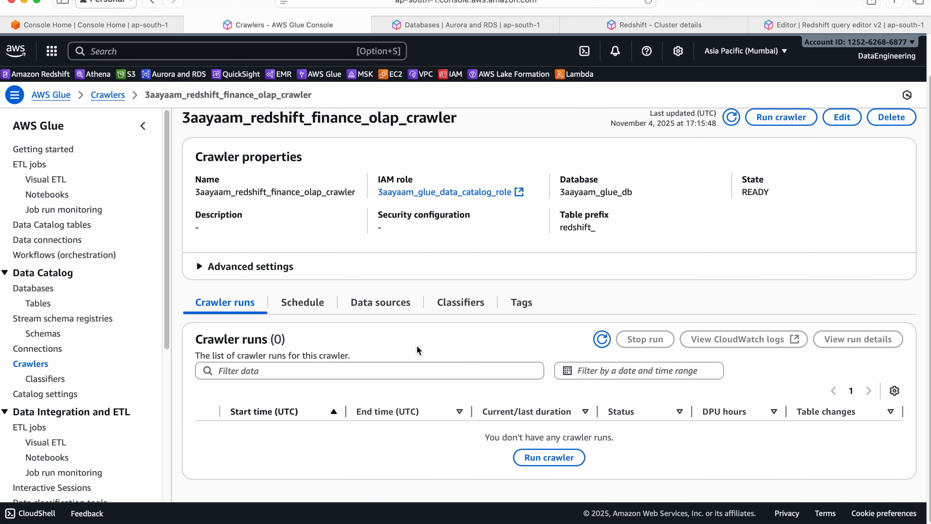
scroll(603, 347, down, 1)
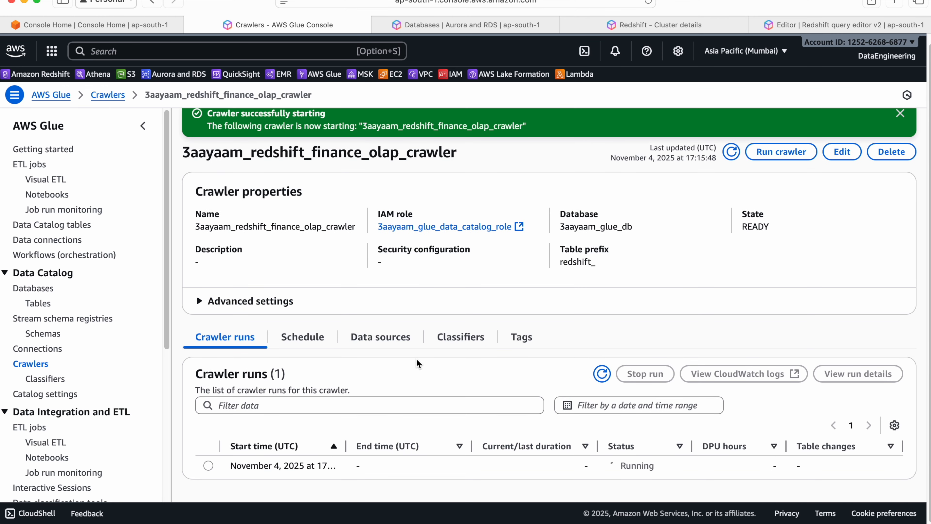
drag(346, 446, 396, 446)
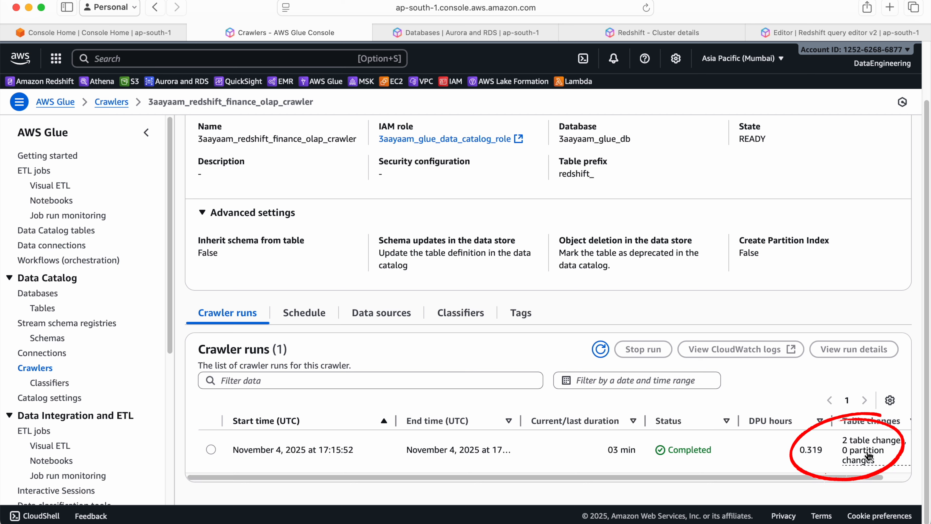
scroll(869, 456, right, 2)
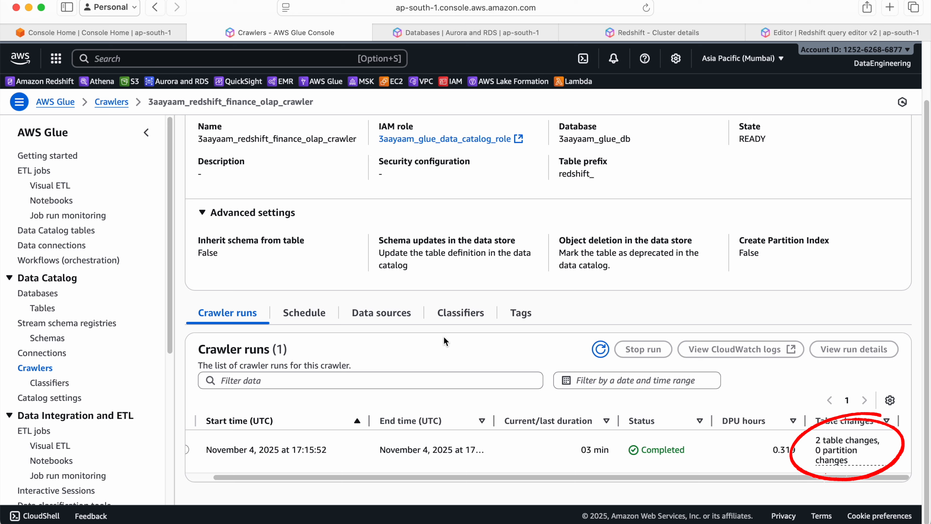
Review the Data Catalog tables, widening the name column to read the full names of the Redshift tables
click(51, 308)
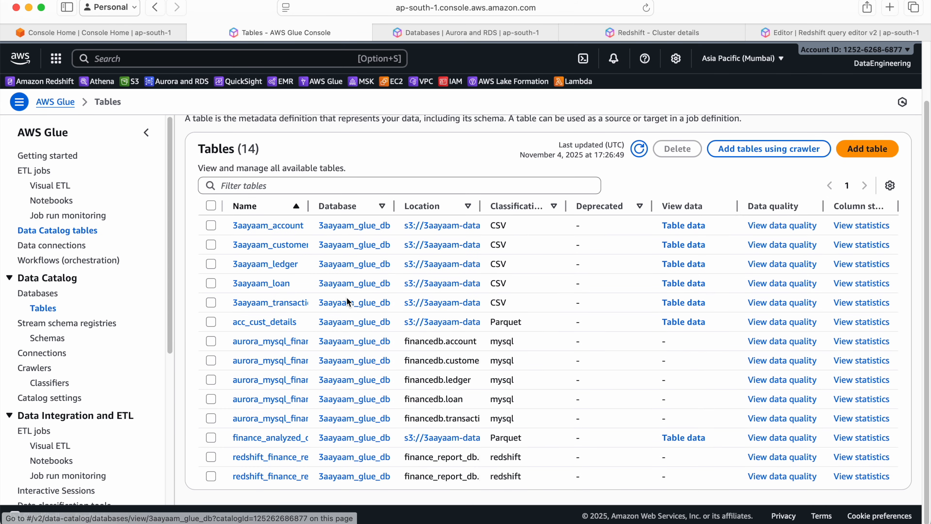
drag(308, 206, 508, 206)
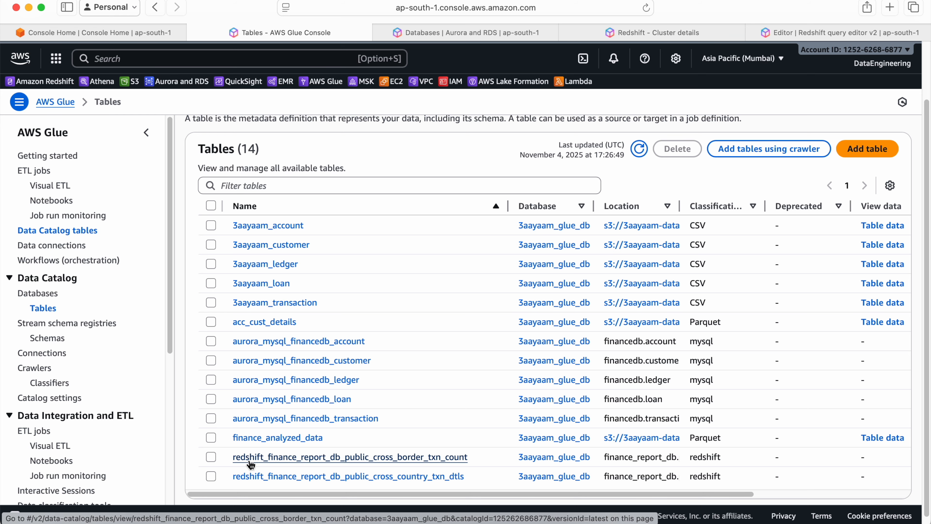
scroll(272, 463, down, 1)
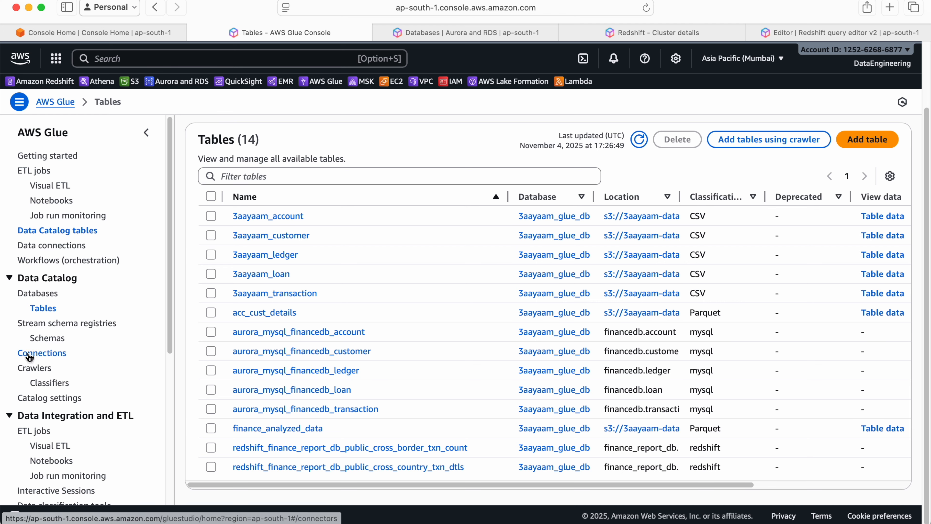
Open the Visual ETL jobs page of AWS Glue Studio
click(66, 446)
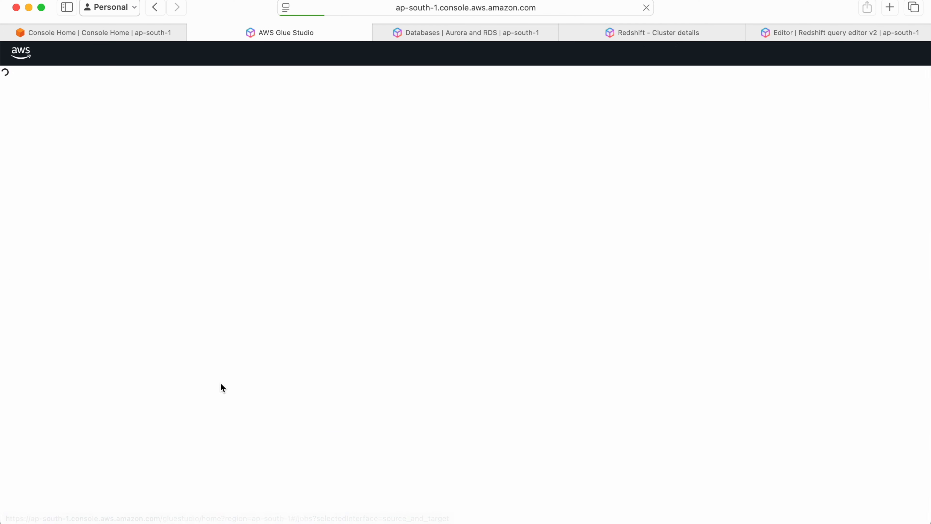